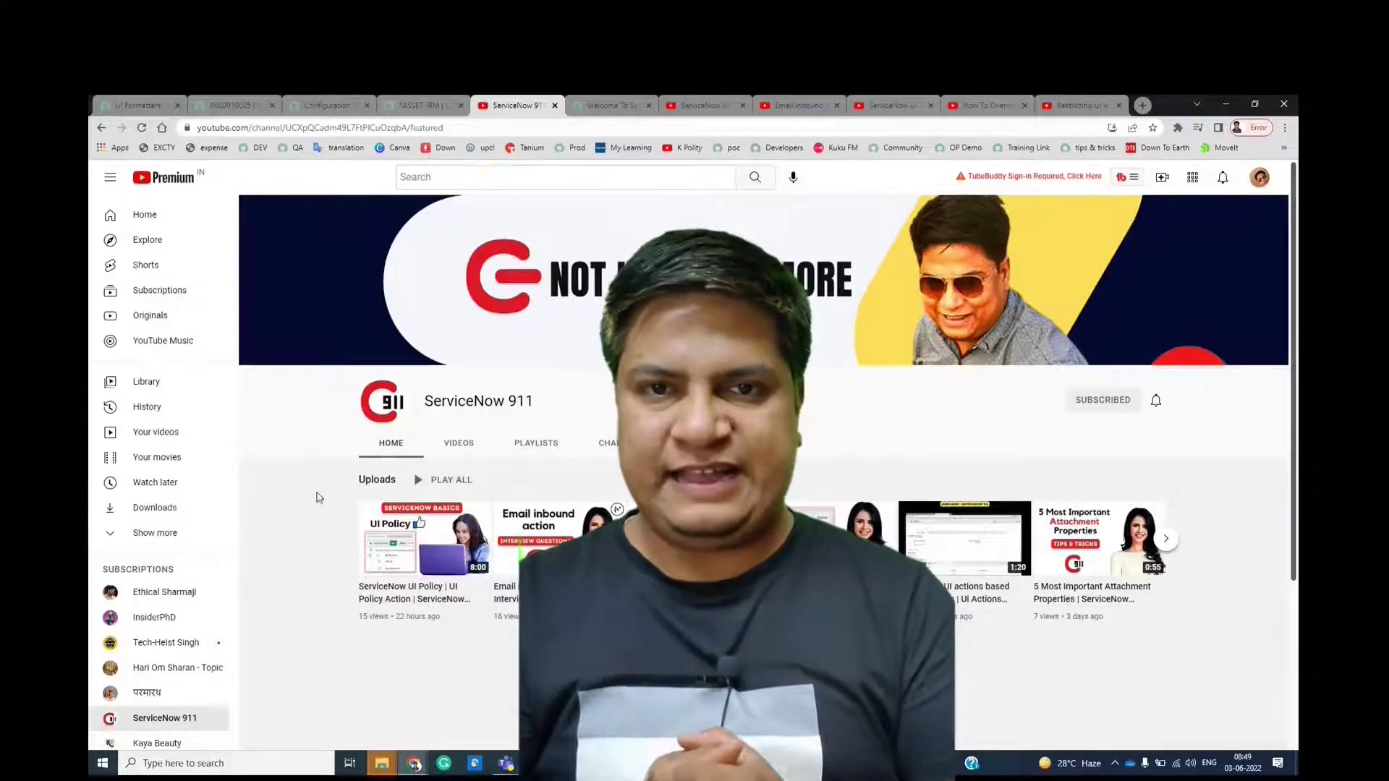
Step: Show the ServiceNow 911 channel's uploaded videos and scroll through the list
{"action": "left_click", "coordinate": [461, 444]}
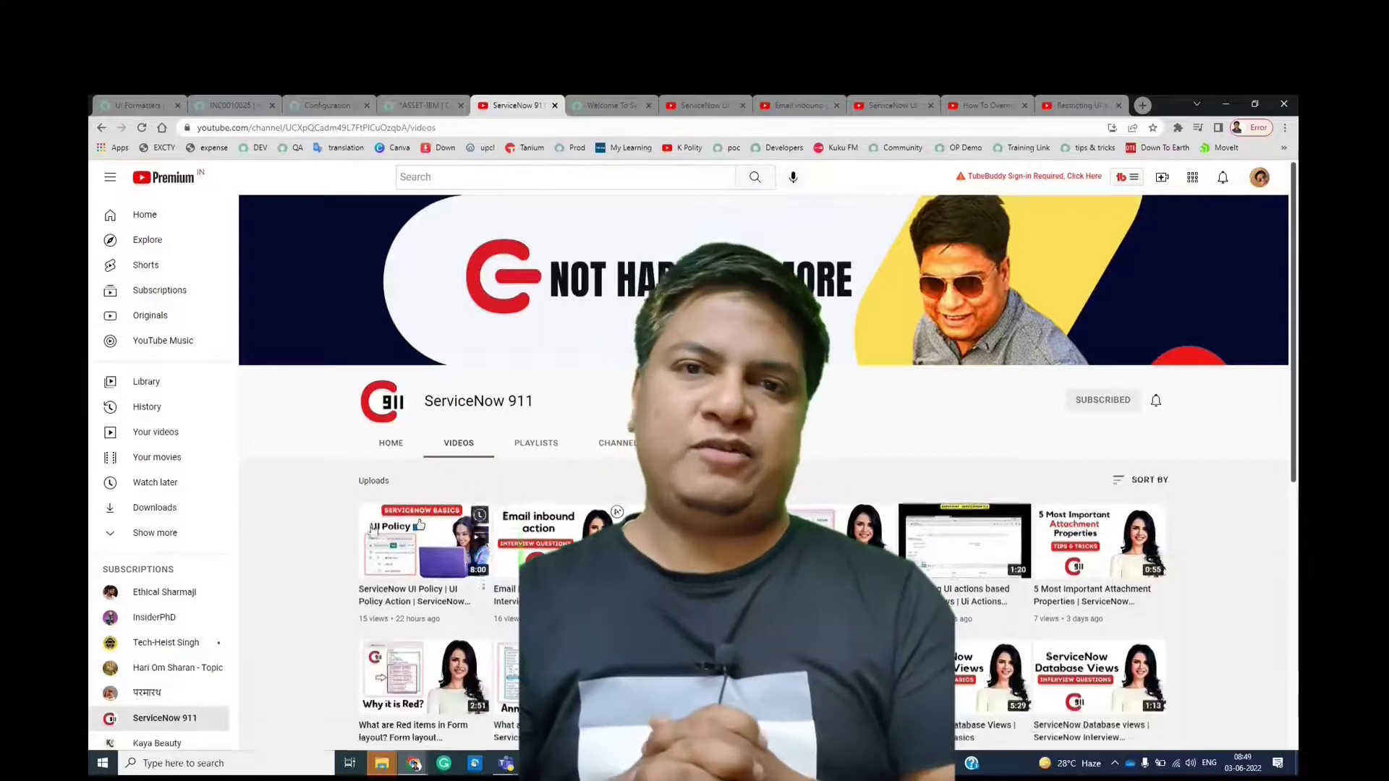
{"action": "scroll", "coordinate": [354, 539], "scroll_direction": "down", "scroll_amount": 3}
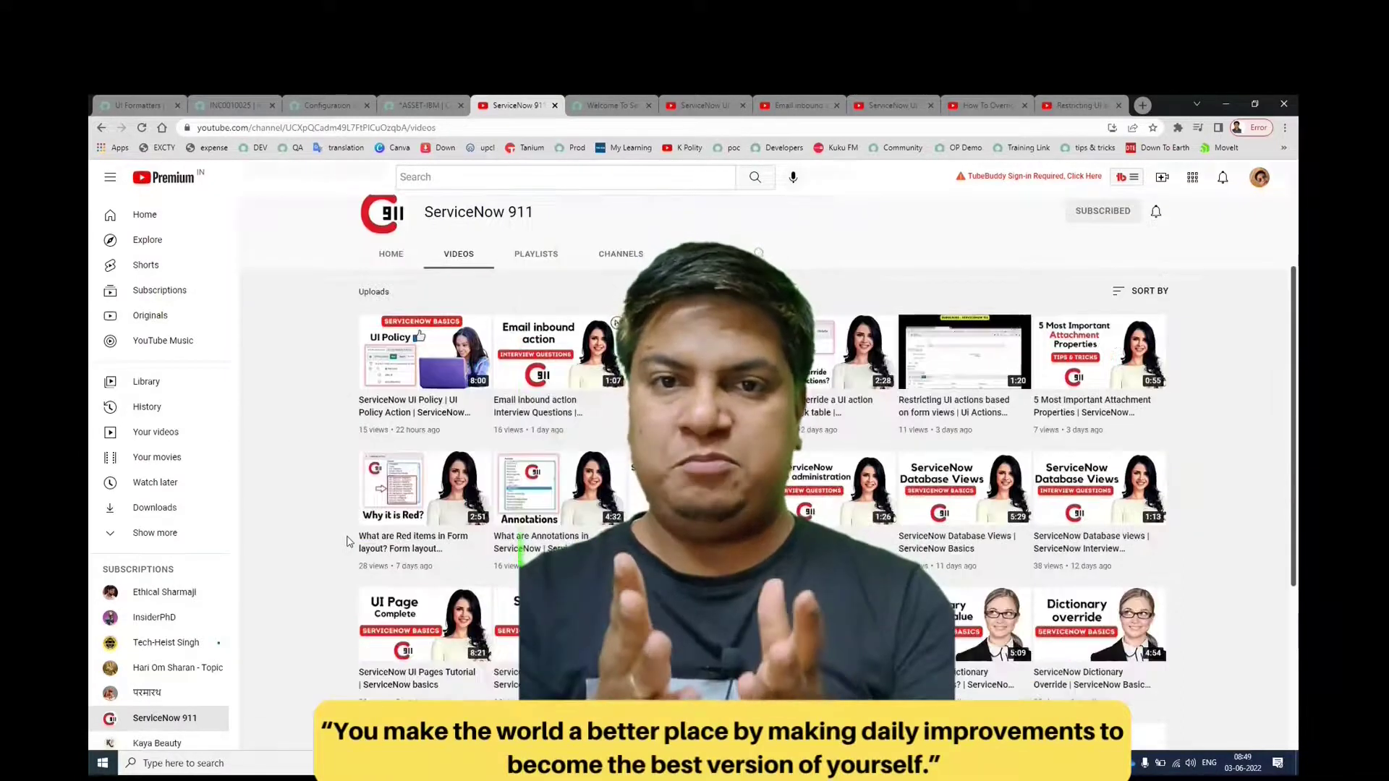
{"action": "scroll", "coordinate": [347, 541], "scroll_direction": "down", "scroll_amount": 5}
{"action": "scroll", "coordinate": [347, 541], "scroll_direction": "up", "scroll_amount": 10}
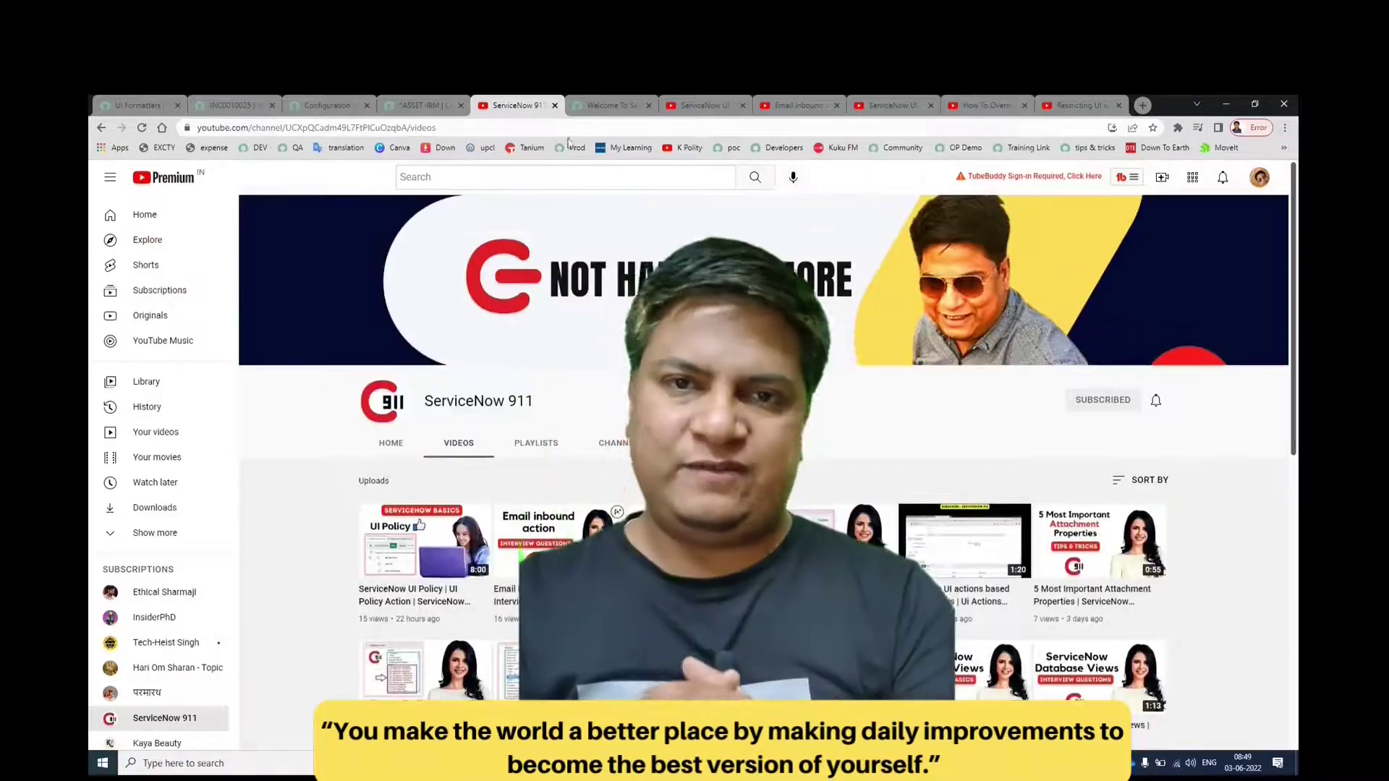
Step: Switch to the ServiceNow home page and reduce the browser zoom
{"action": "left_click", "coordinate": [612, 105]}
{"action": "scroll", "coordinate": [201, 398], "scroll_direction": "down", "scroll_amount": 5}
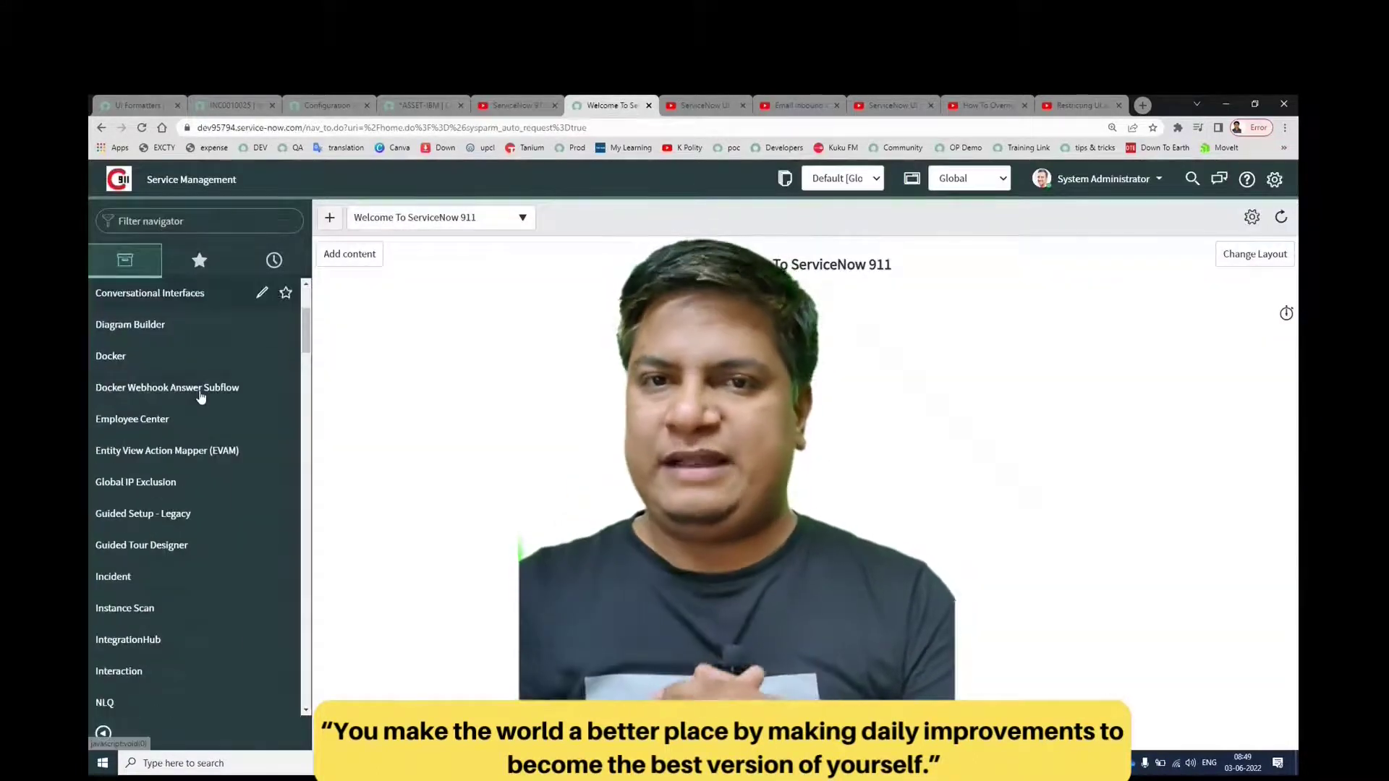
{"action": "key", "text": "ctrl+plus"}
{"action": "key", "text": "ctrl+minus"}
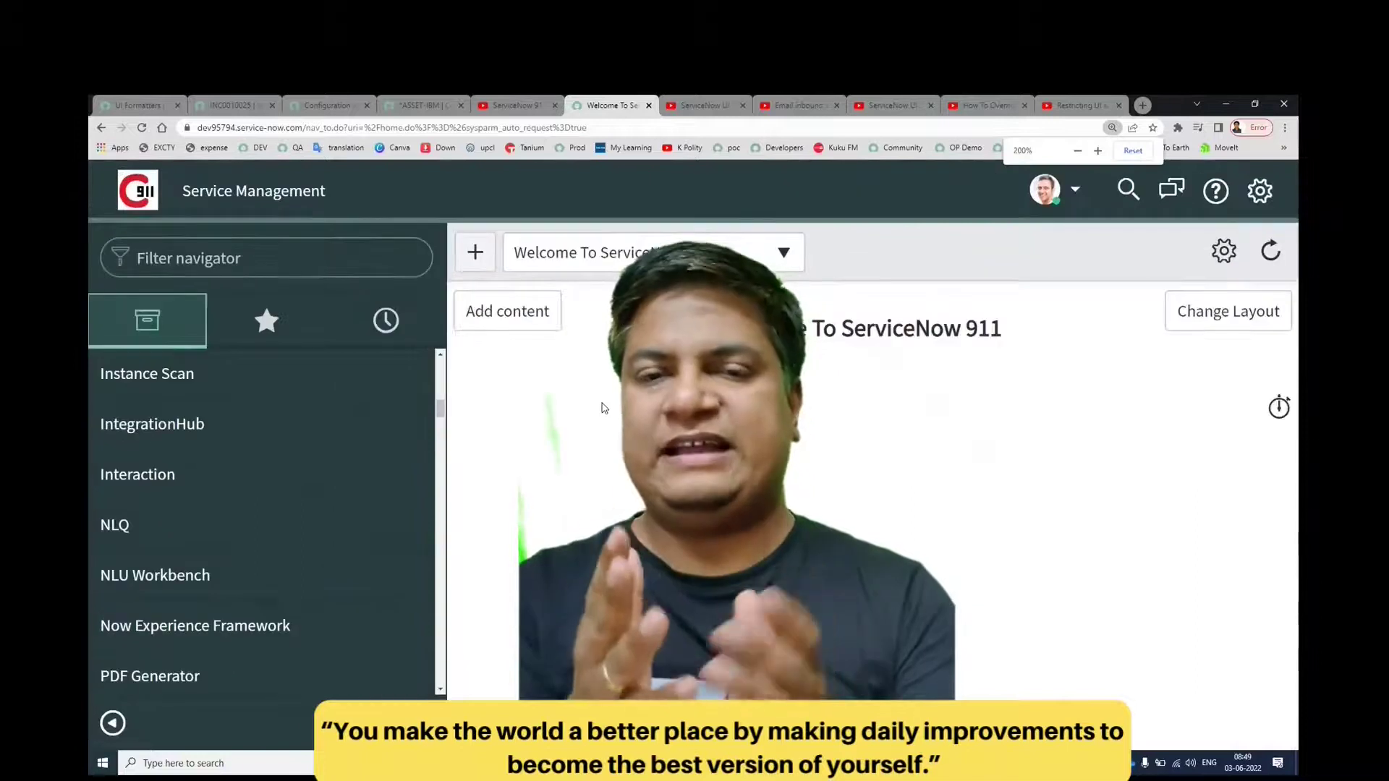
{"action": "key", "text": "ctrl+minus"}
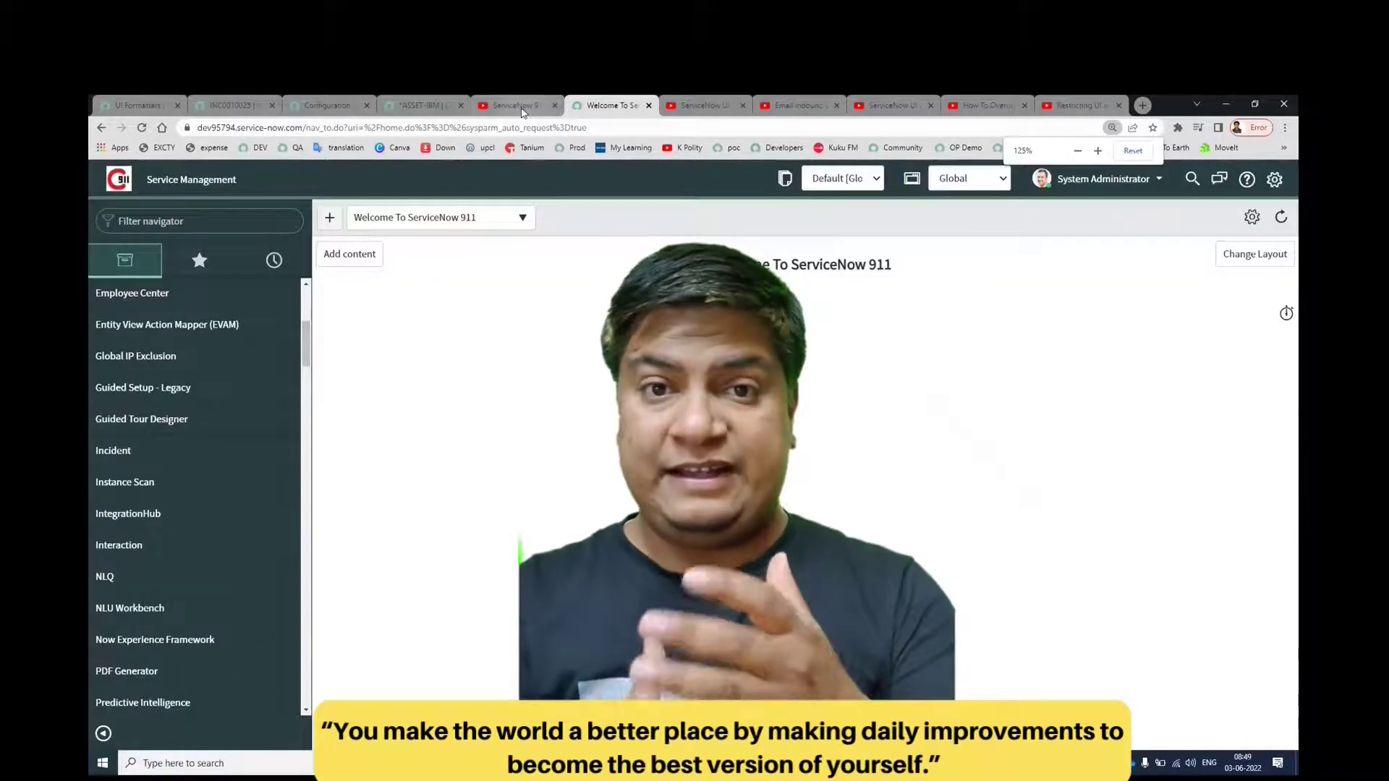
Step: Back on the channel, browse its PLAYLISTS, then return to the VIDEOS list
{"action": "left_click", "coordinate": [522, 110]}
{"action": "scroll", "coordinate": [321, 488], "scroll_direction": "down", "scroll_amount": 2}
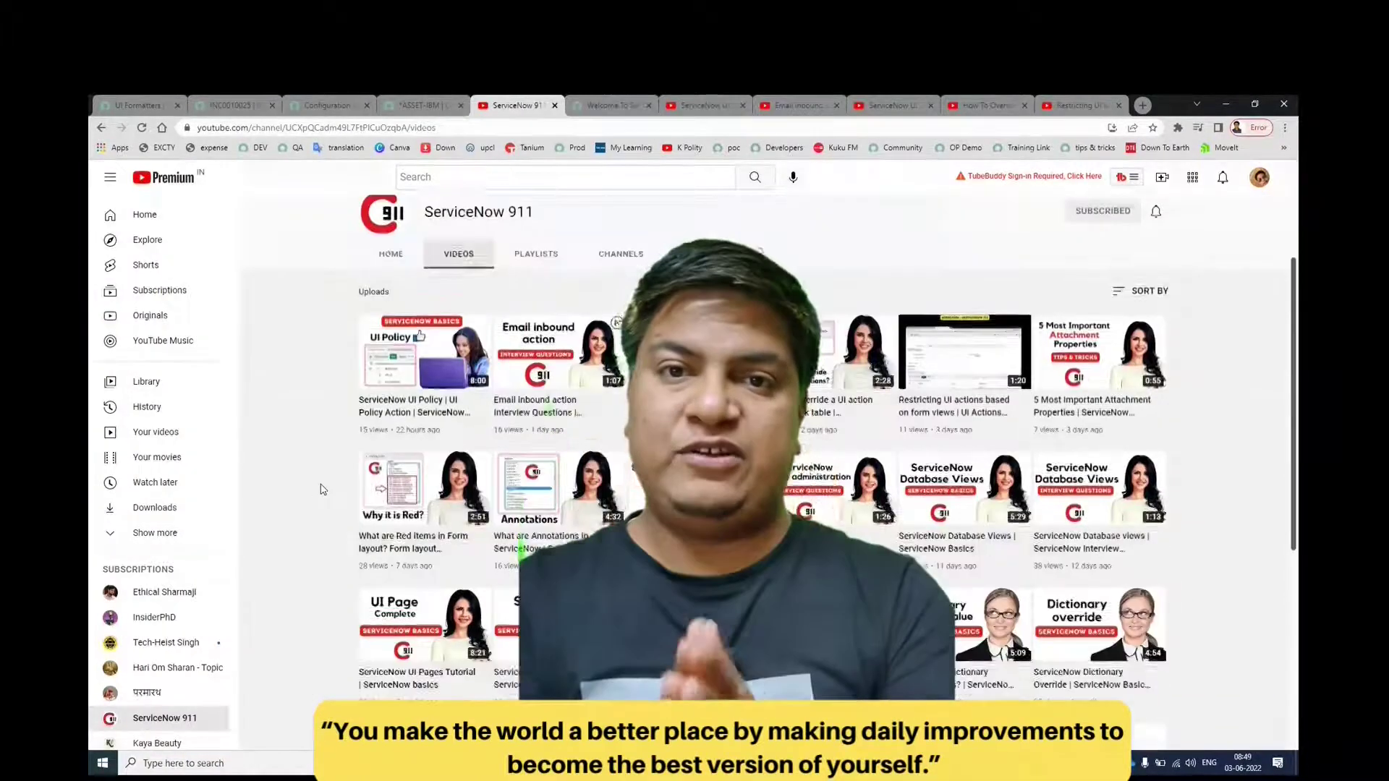
{"action": "scroll", "coordinate": [321, 488], "scroll_direction": "up", "scroll_amount": 2}
{"action": "left_click", "coordinate": [539, 445]}
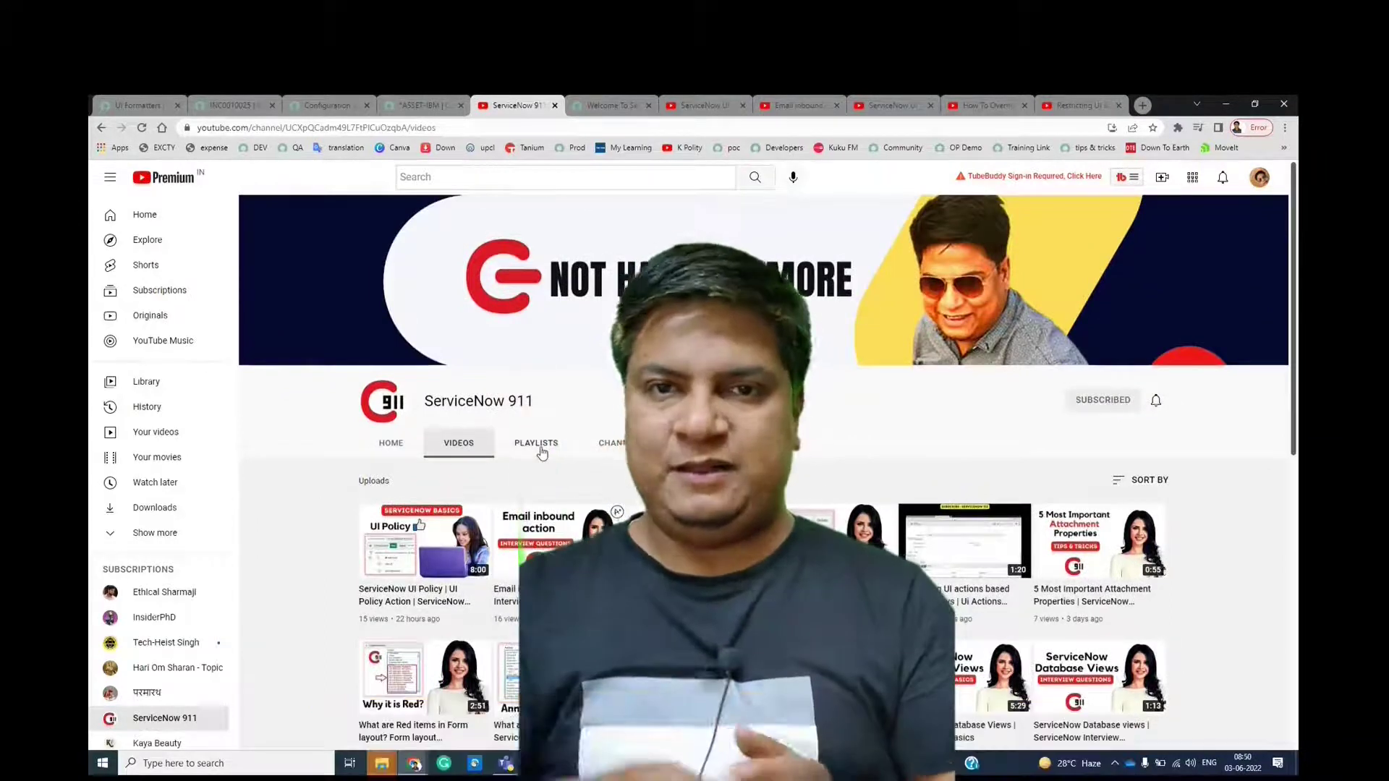
{"action": "scroll", "coordinate": [546, 459], "scroll_direction": "down", "scroll_amount": 3}
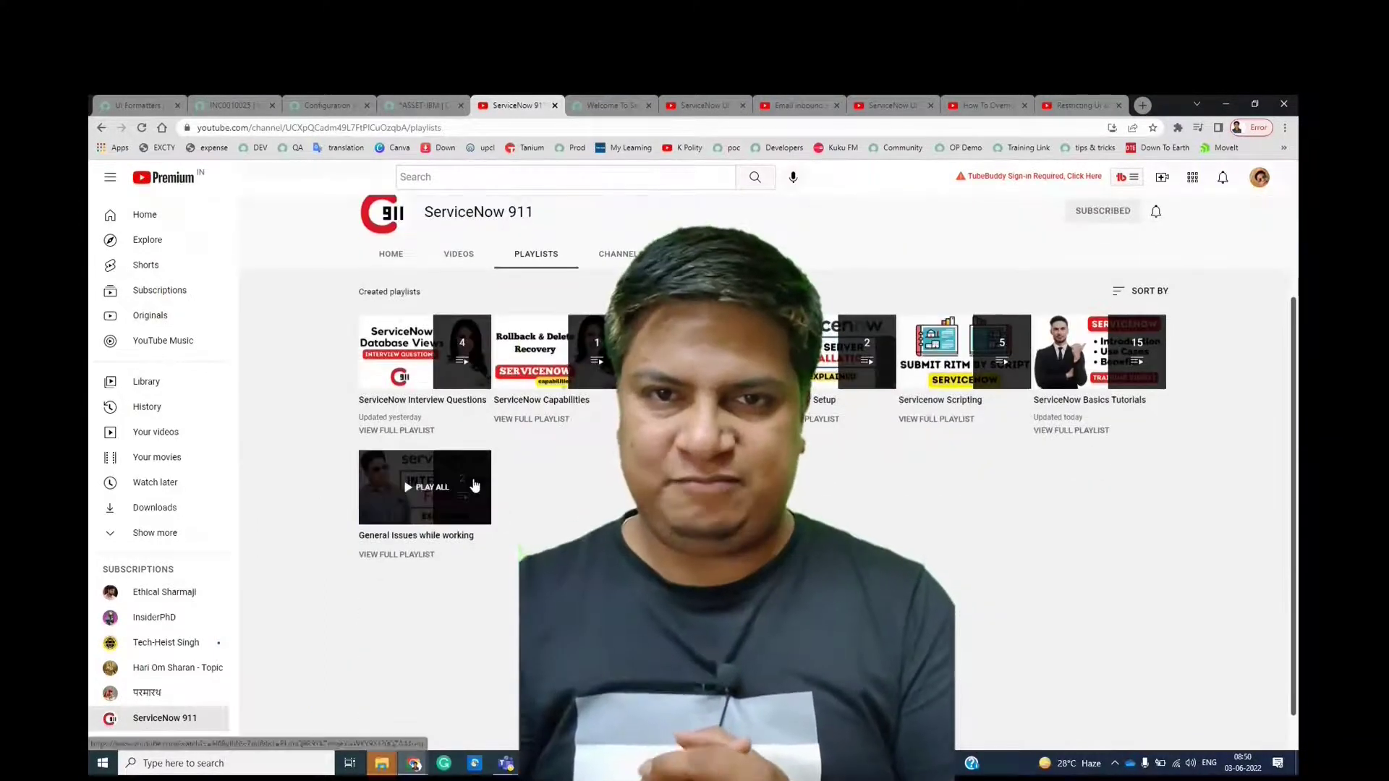
{"action": "scroll", "coordinate": [507, 452], "scroll_direction": "up", "scroll_amount": 3}
{"action": "left_click", "coordinate": [459, 443]}
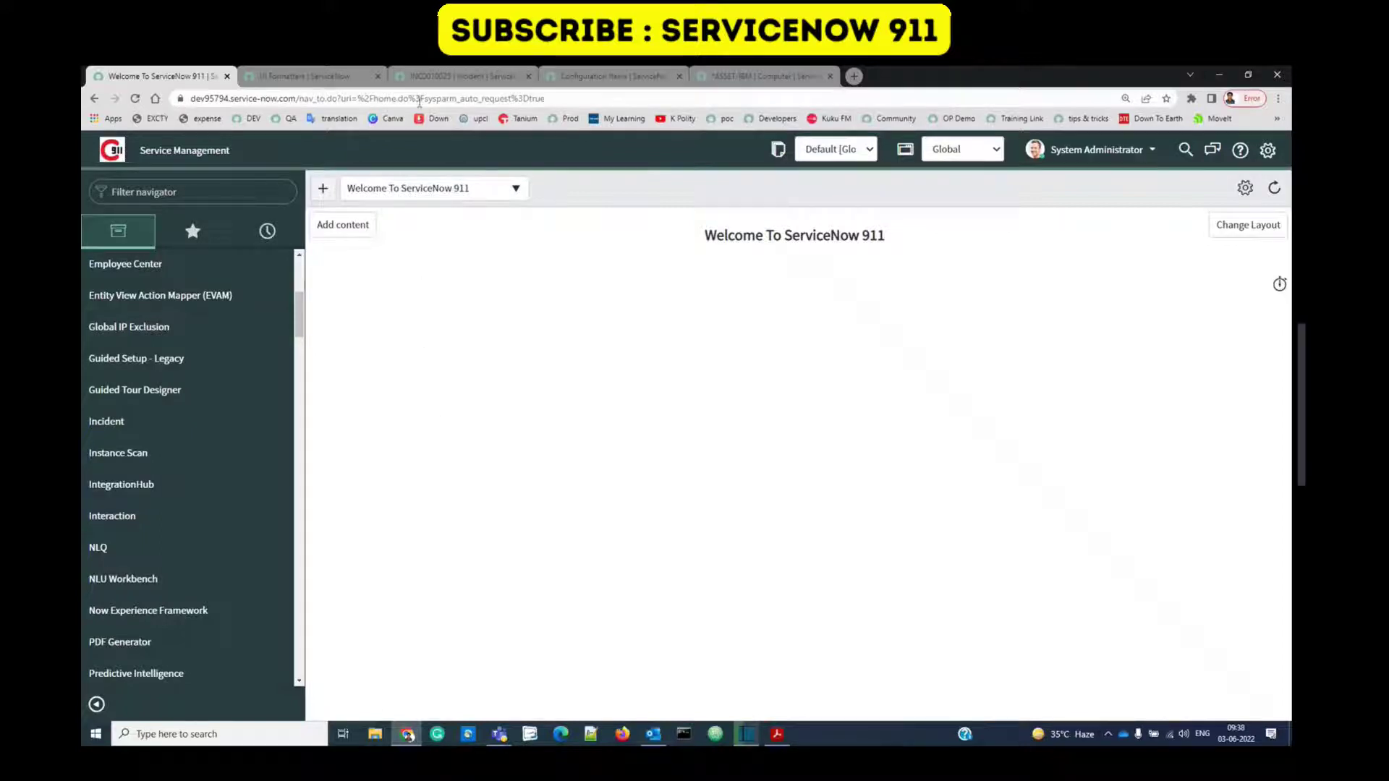
Step: Switch to the browser tab holding incident INC0010025
{"action": "left_click", "coordinate": [441, 77]}
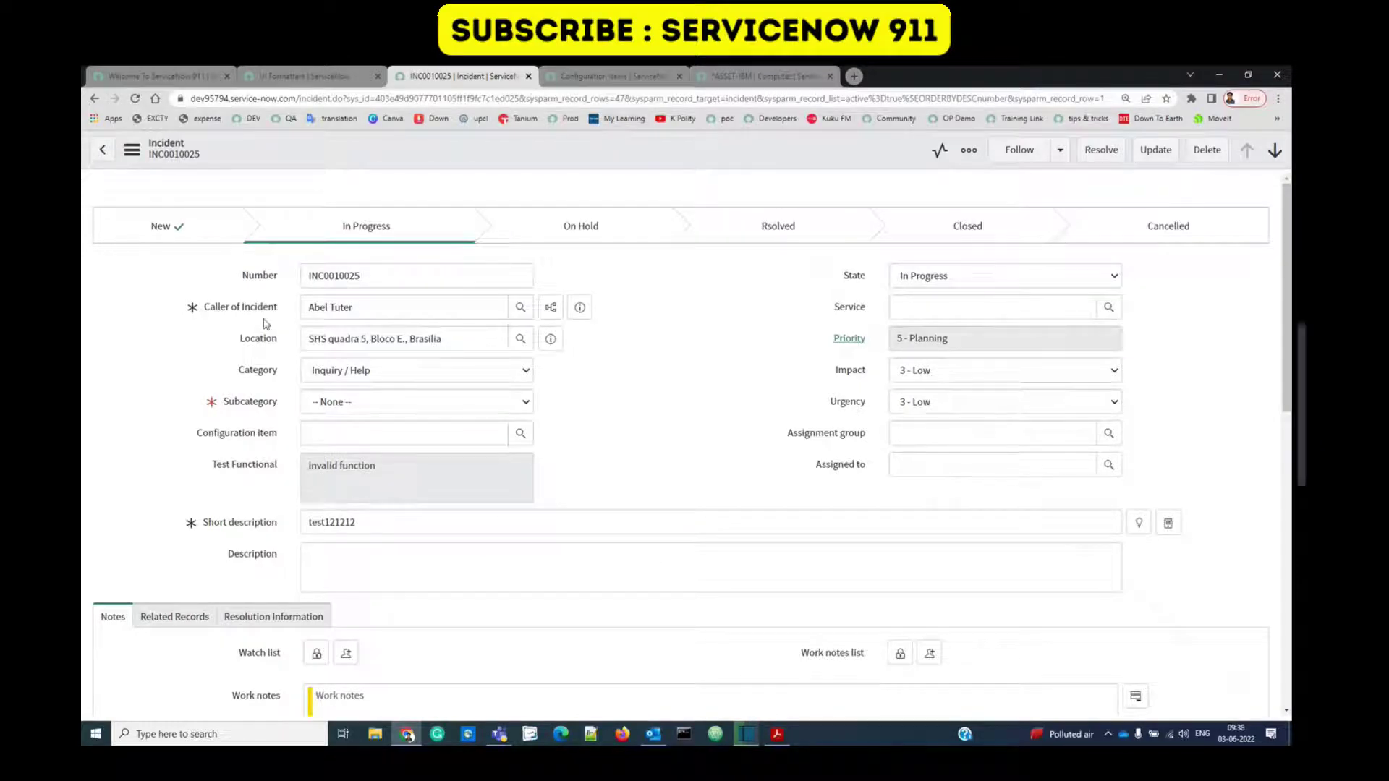
Step: Highlight the incident's six stage labels and point out the Priority field
{"action": "left_click_drag", "start_coordinate": [134, 225], "coordinate": [1022, 250]}
{"action": "left_click", "coordinate": [1237, 293]}
{"action": "left_click_drag", "start_coordinate": [148, 226], "coordinate": [1206, 234]}
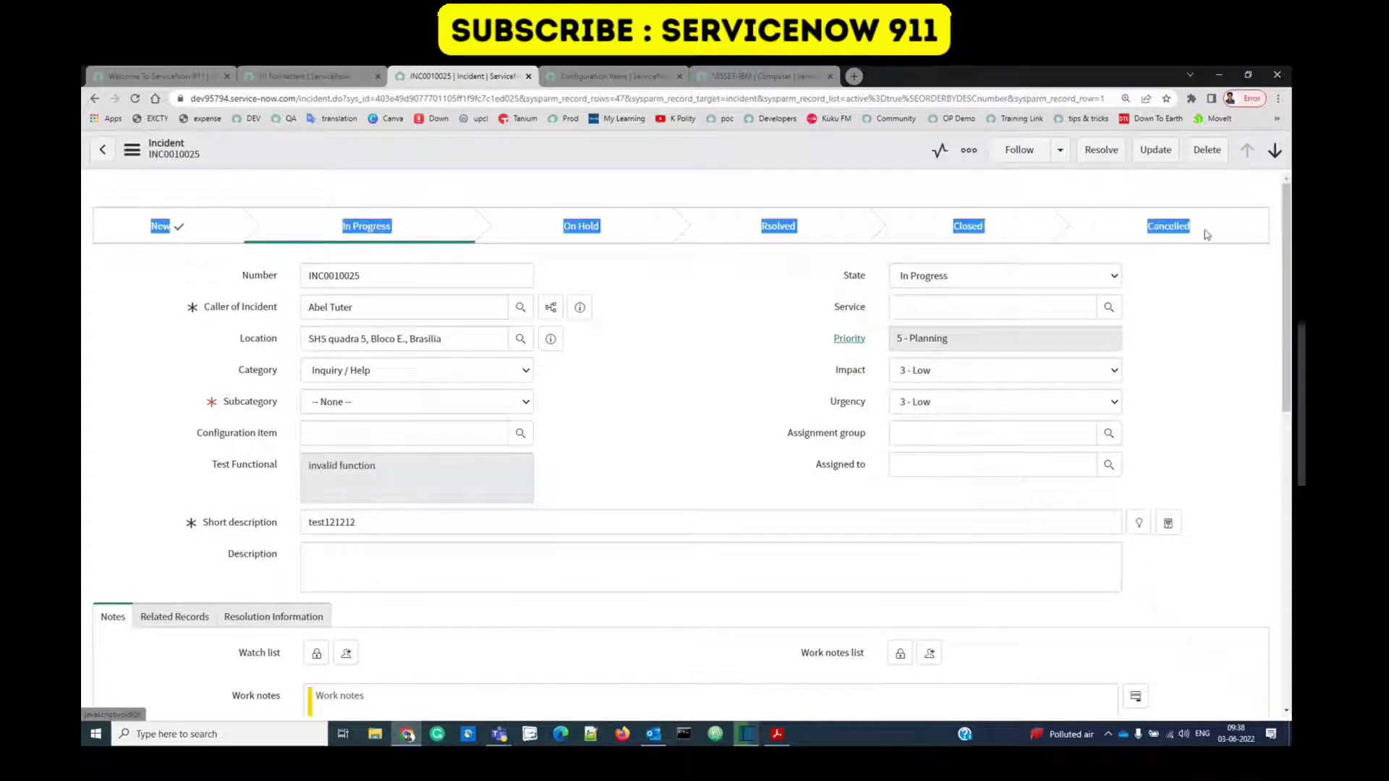
{"action": "left_click", "coordinate": [745, 351]}
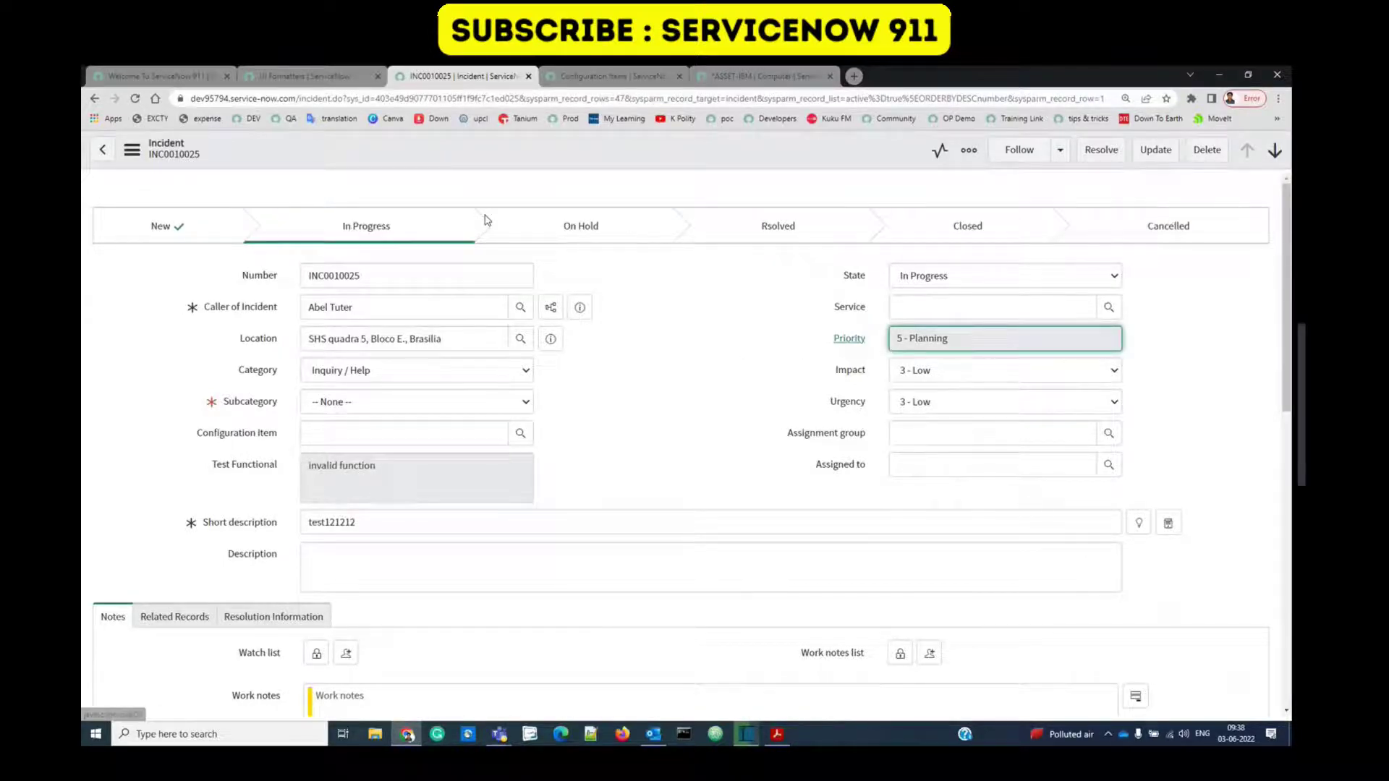
{"action": "left_click", "coordinate": [180, 415]}
Step: Review the Activities: 3 history, then switch to the *ASSET-IBM computer record
{"action": "scroll", "coordinate": [180, 415], "scroll_direction": "down", "scroll_amount": 4}
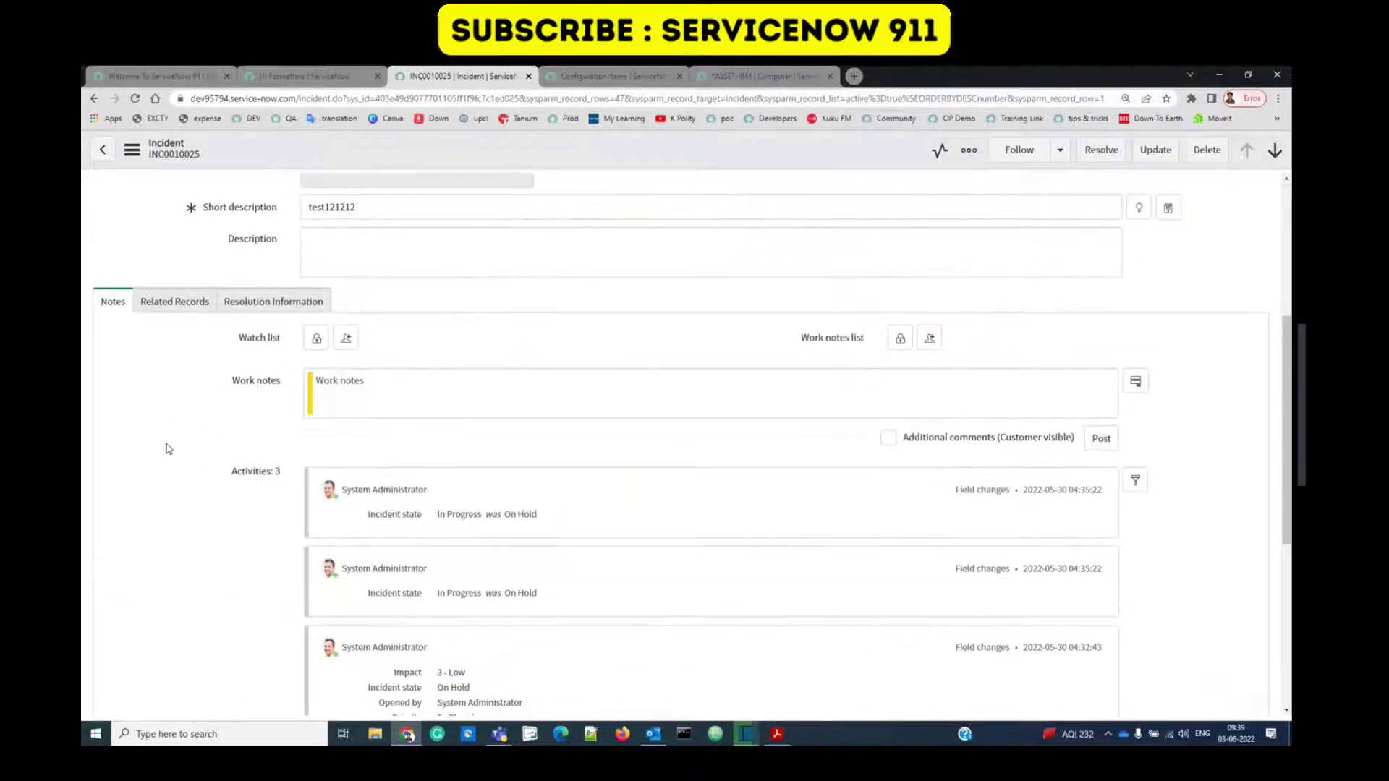
{"action": "left_click_drag", "start_coordinate": [231, 470], "coordinate": [355, 481]}
{"action": "scroll", "coordinate": [408, 370], "scroll_direction": "down", "scroll_amount": 2}
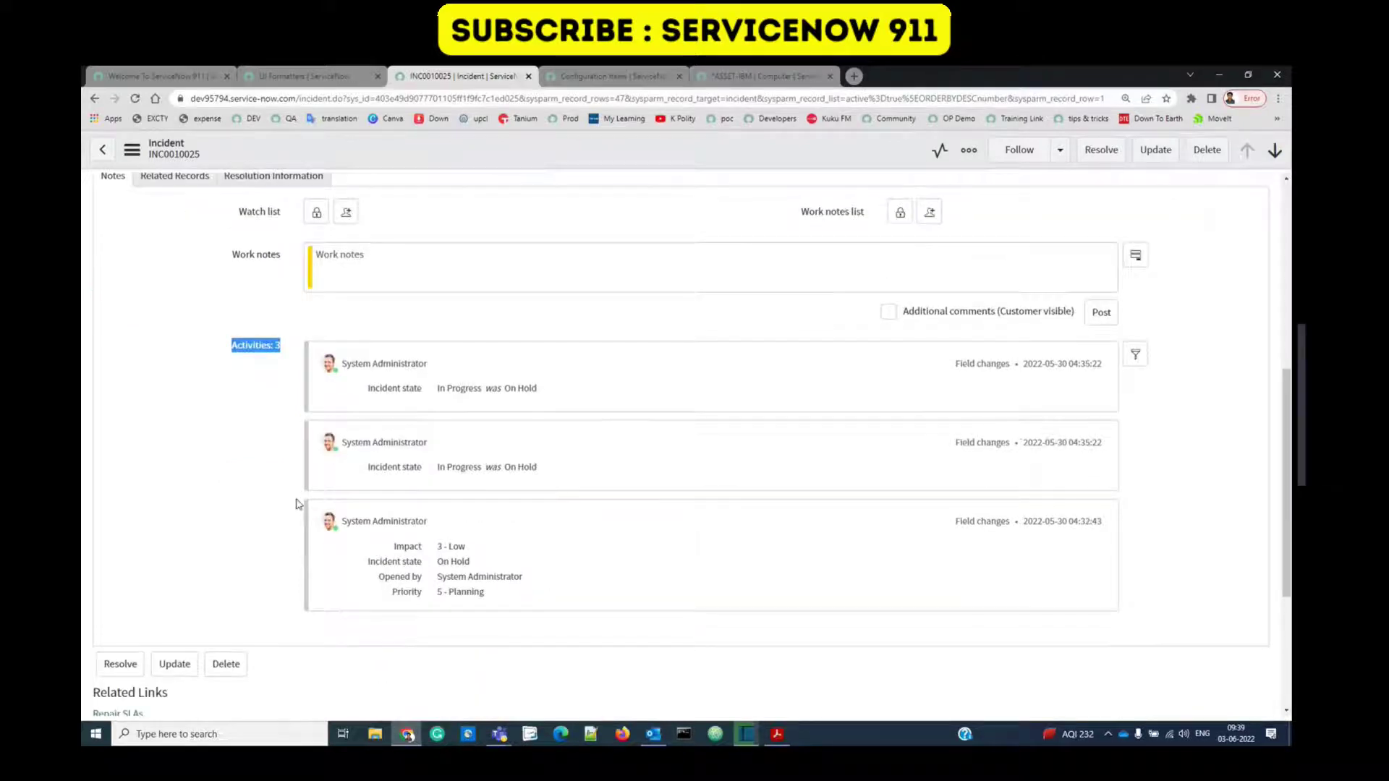
{"action": "scroll", "coordinate": [288, 475], "scroll_direction": "up", "scroll_amount": 4}
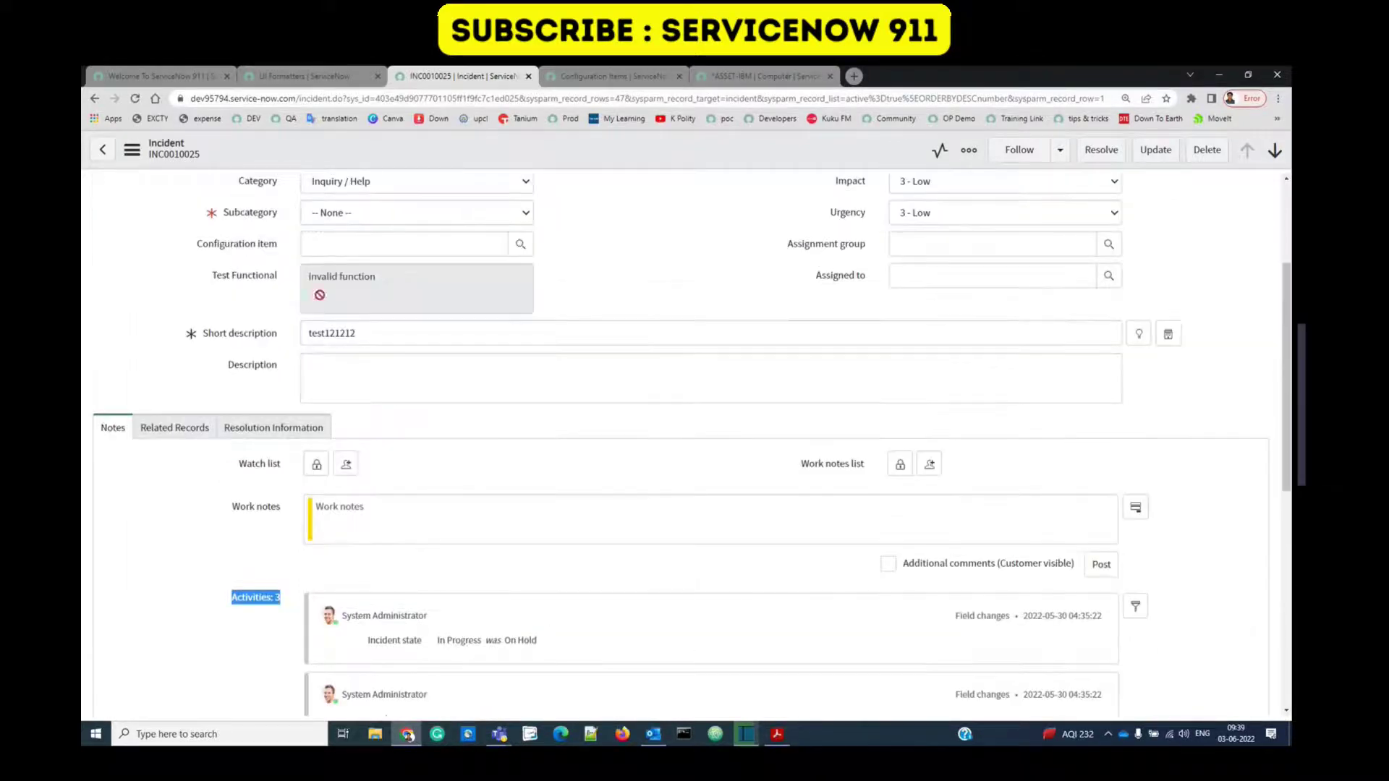
{"action": "scroll", "coordinate": [313, 607], "scroll_direction": "down", "scroll_amount": 4}
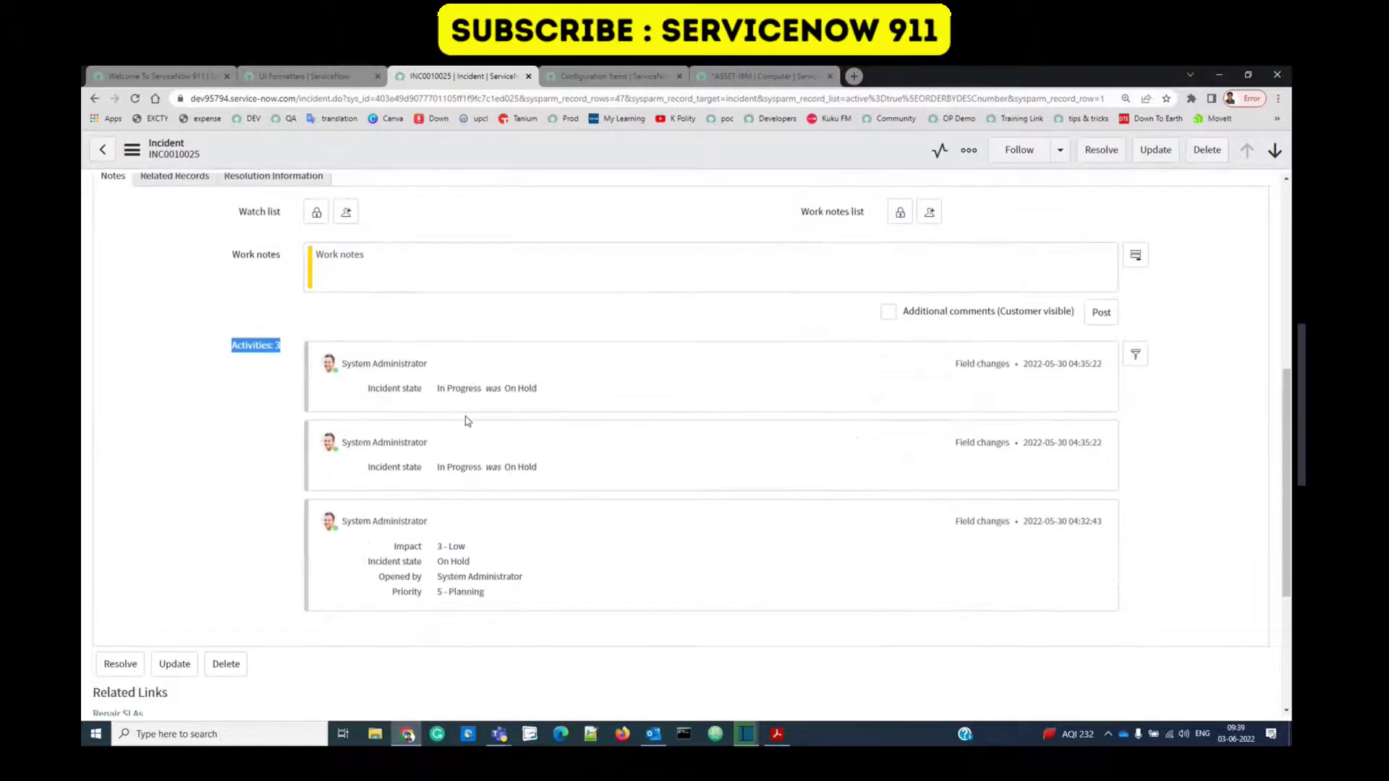
{"action": "left_click_drag", "start_coordinate": [439, 389], "coordinate": [526, 397]}
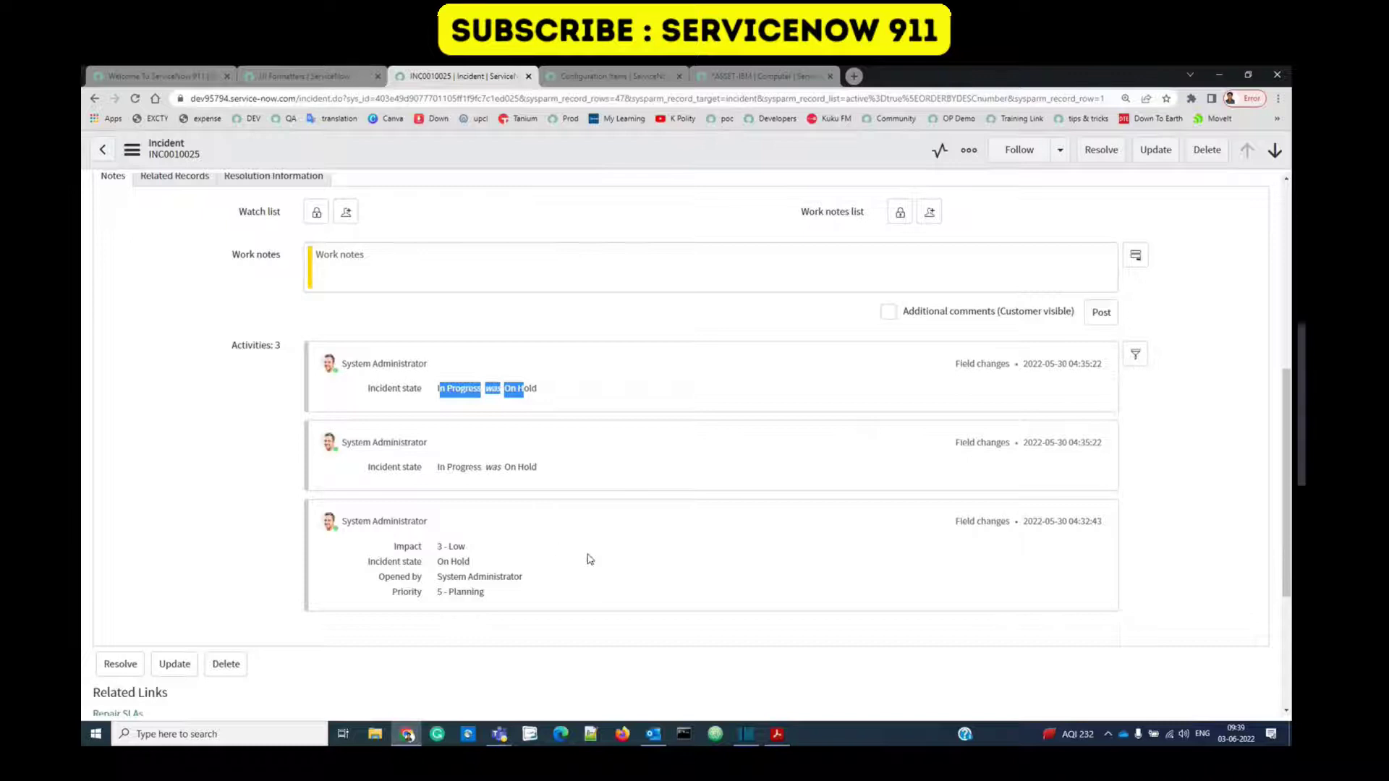
{"action": "scroll", "coordinate": [658, 552], "scroll_direction": "up", "scroll_amount": 3}
{"action": "scroll", "coordinate": [658, 552], "scroll_direction": "up", "scroll_amount": 1}
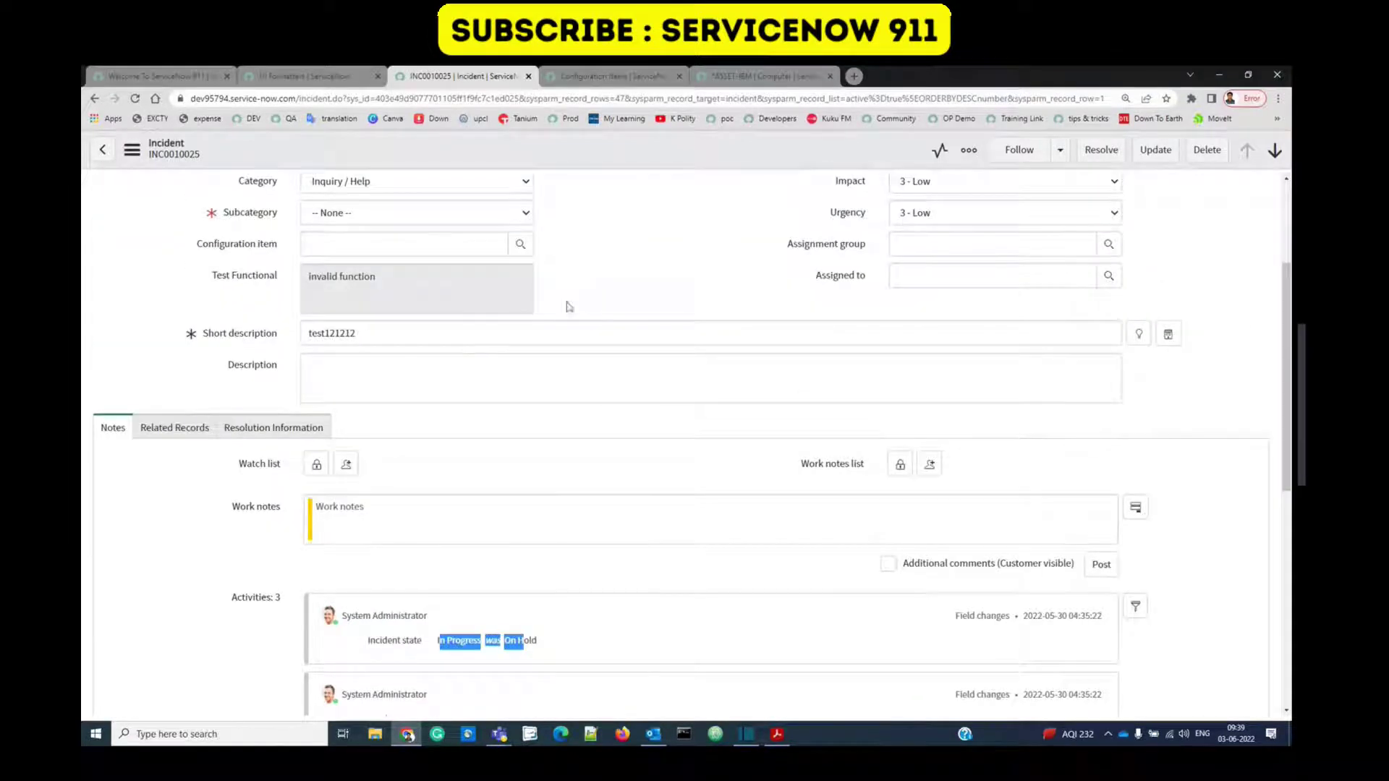
{"action": "left_click", "coordinate": [768, 85]}
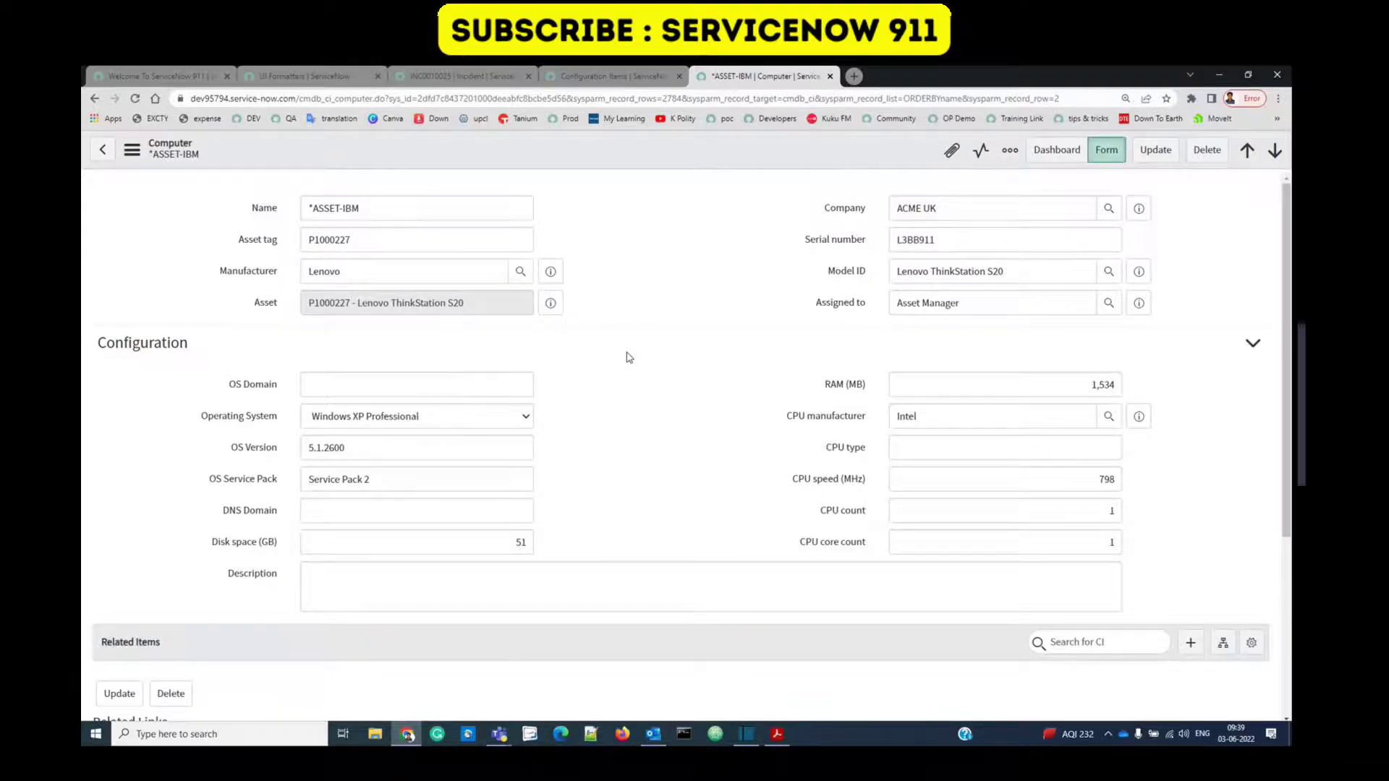
{"action": "scroll", "coordinate": [628, 357], "scroll_direction": "down", "scroll_amount": 3}
{"action": "double_click", "coordinate": [141, 395]}
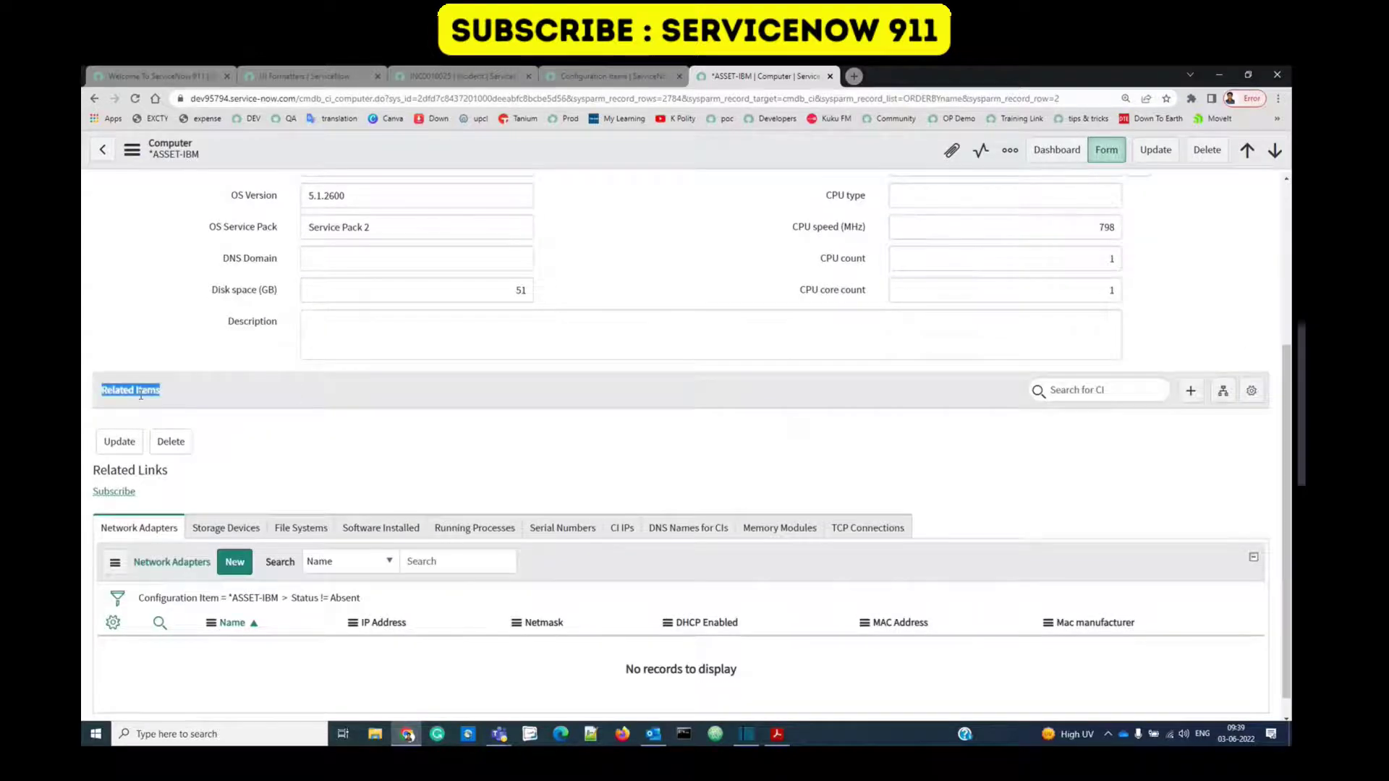
{"action": "left_click", "coordinate": [947, 396]}
{"action": "left_click", "coordinate": [1194, 399]}
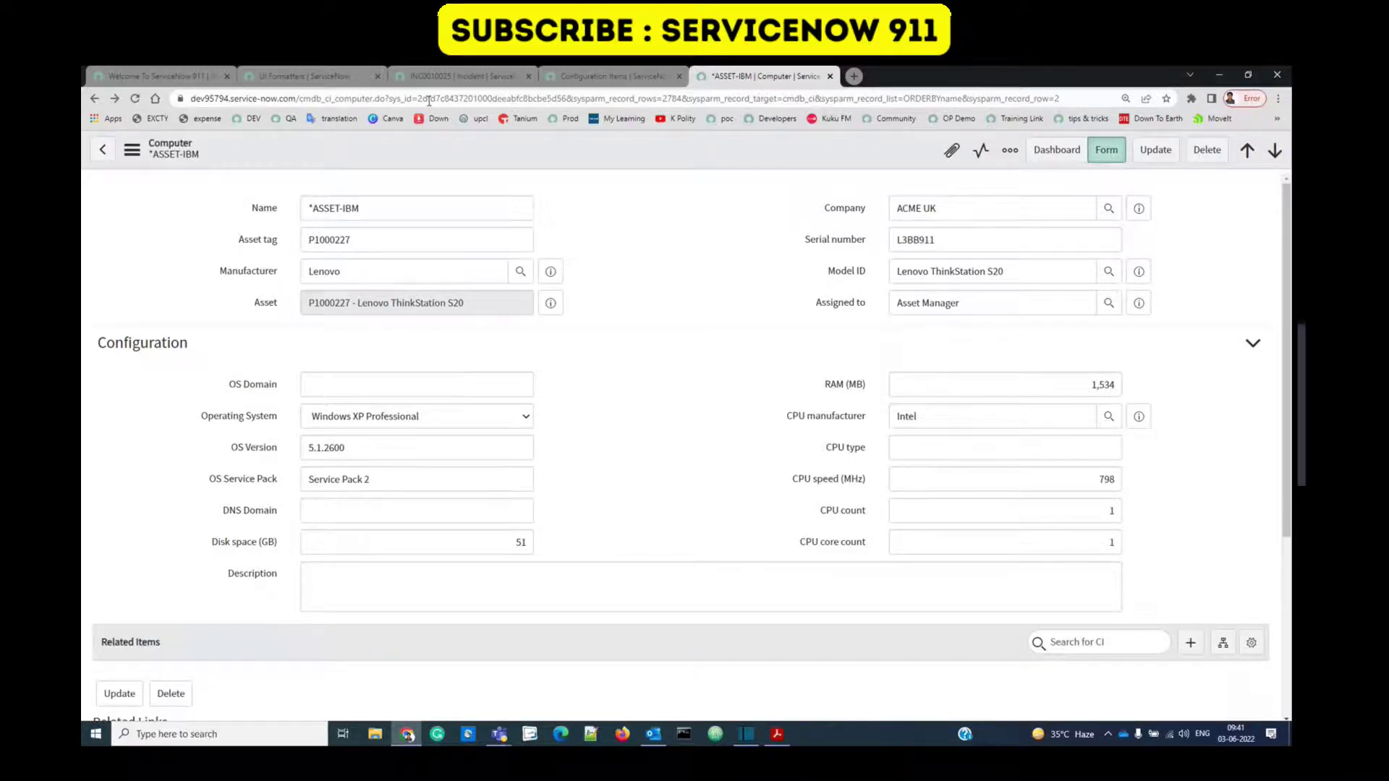
Step: Return to incident INC0010025 and open its Form Layout configuration
{"action": "left_click", "coordinate": [455, 76]}
{"action": "scroll", "coordinate": [443, 242], "scroll_direction": "up", "scroll_amount": 3}
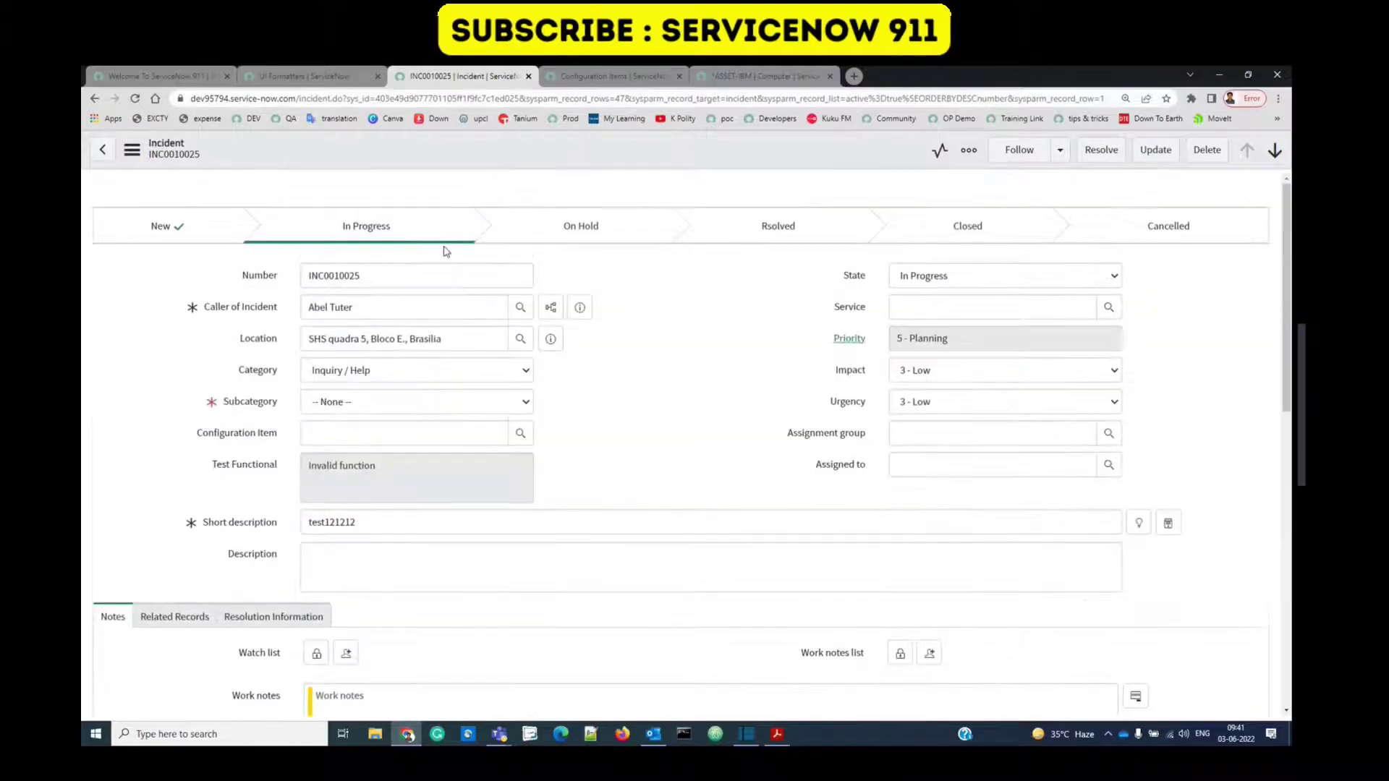
{"action": "right_click", "coordinate": [534, 159]}
{"action": "mouse_move", "coordinate": [600, 421]}
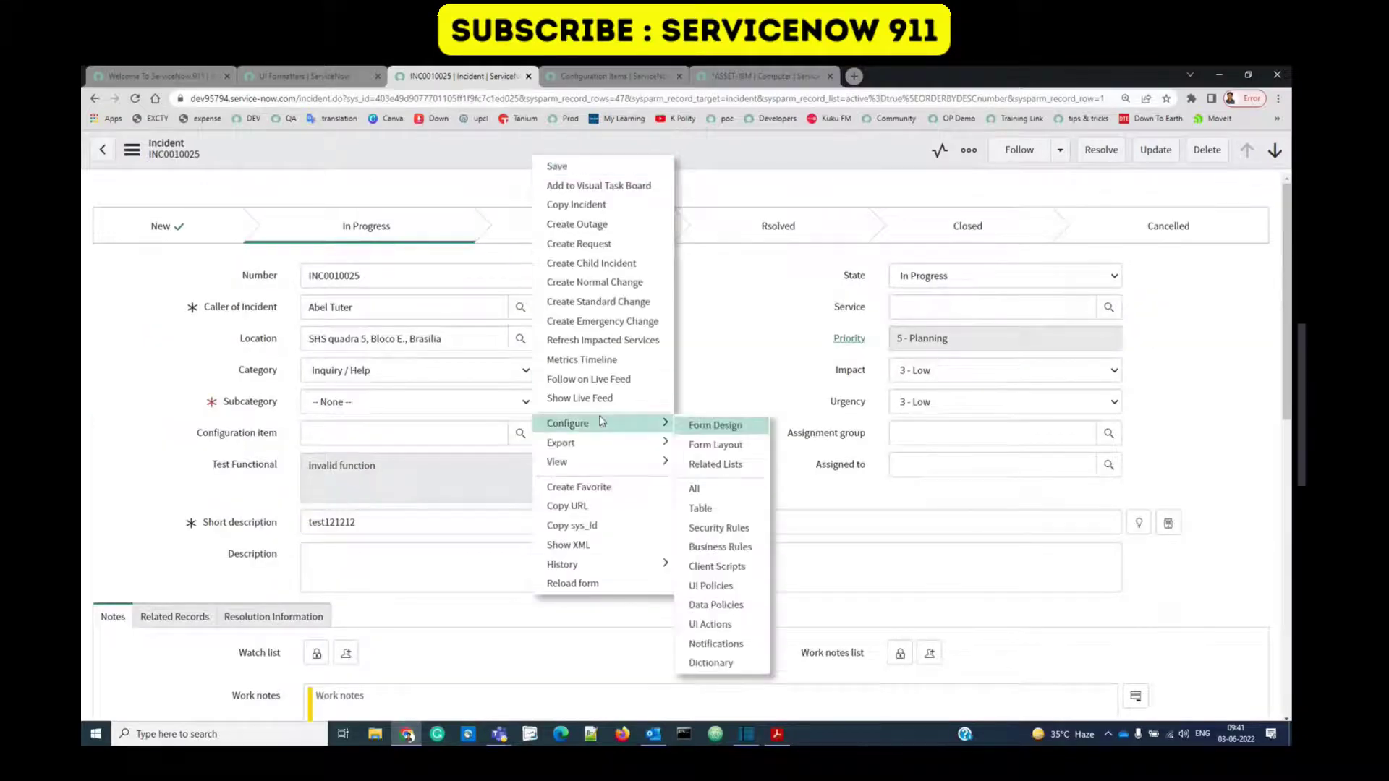
{"action": "left_click", "coordinate": [716, 444]}
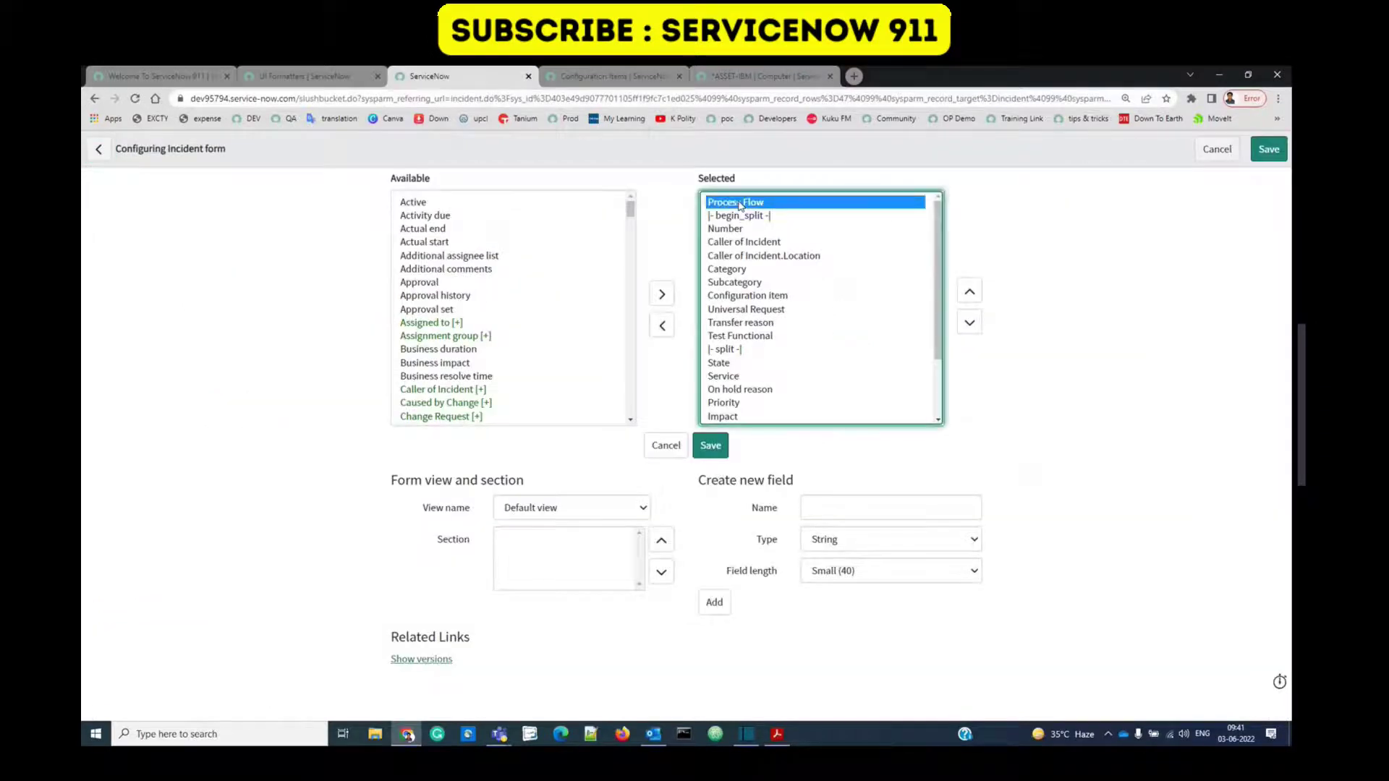
Step: Review Process Flow and the Notes section's Activities (filtered), then cancel and return home
{"action": "left_click", "coordinate": [740, 206]}
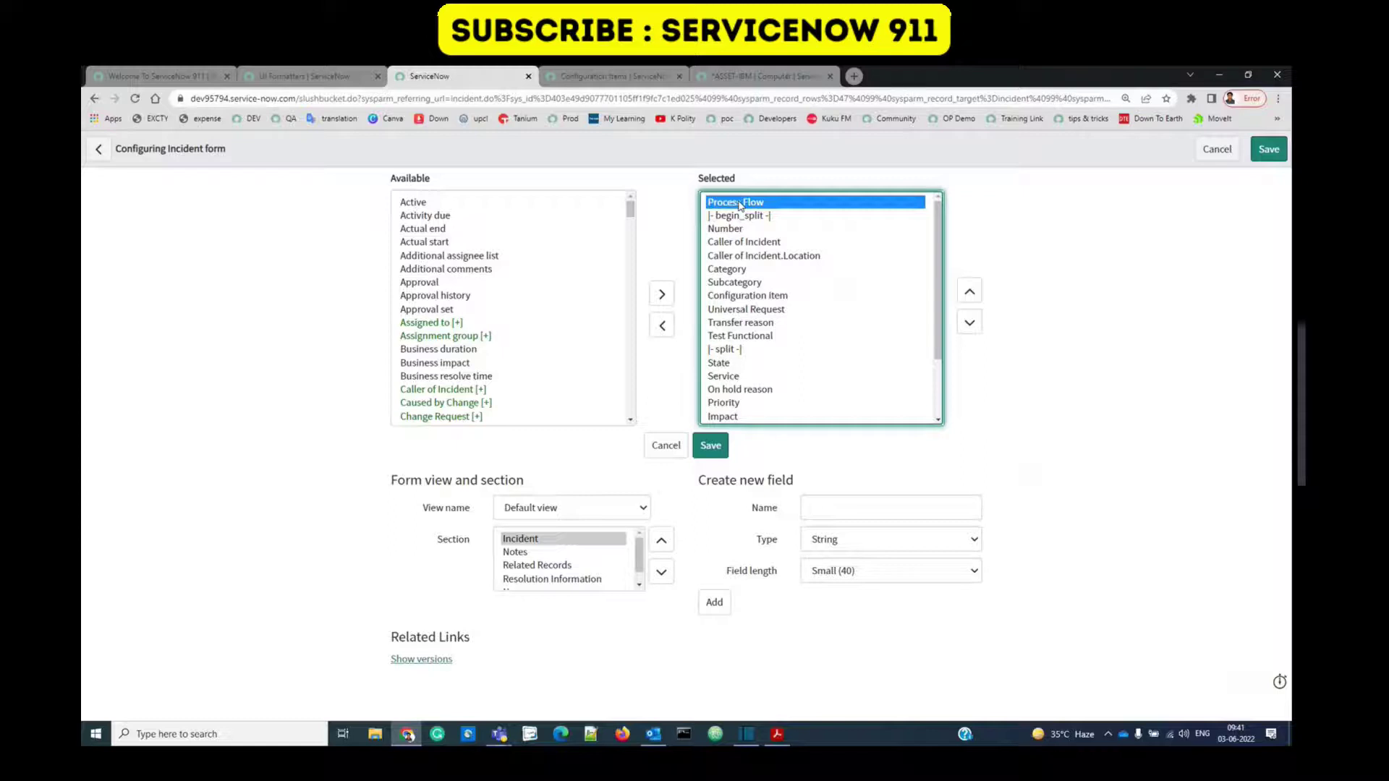
{"action": "scroll", "coordinate": [445, 340], "scroll_direction": "down", "scroll_amount": 10}
{"action": "left_click_drag", "start_coordinate": [473, 217], "coordinate": [395, 342]}
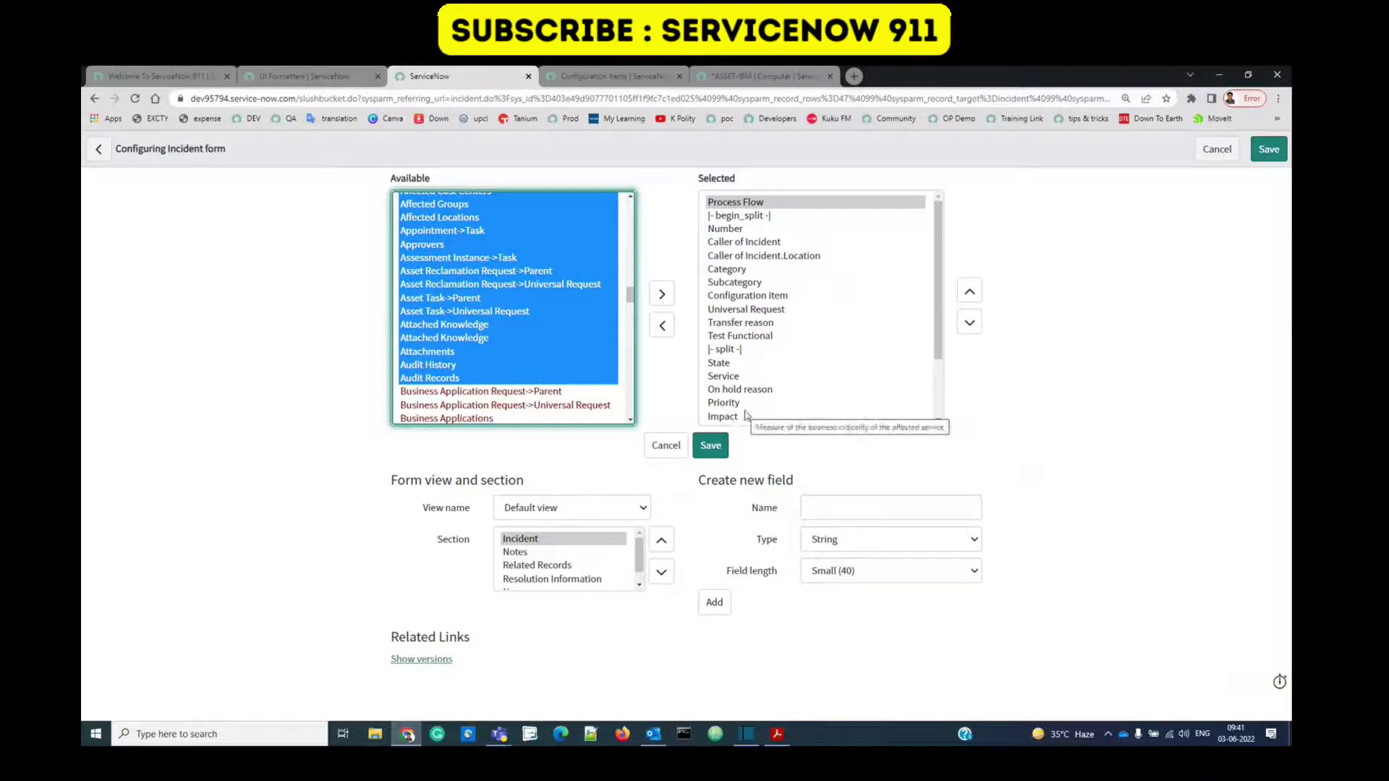
{"action": "left_click", "coordinate": [769, 205]}
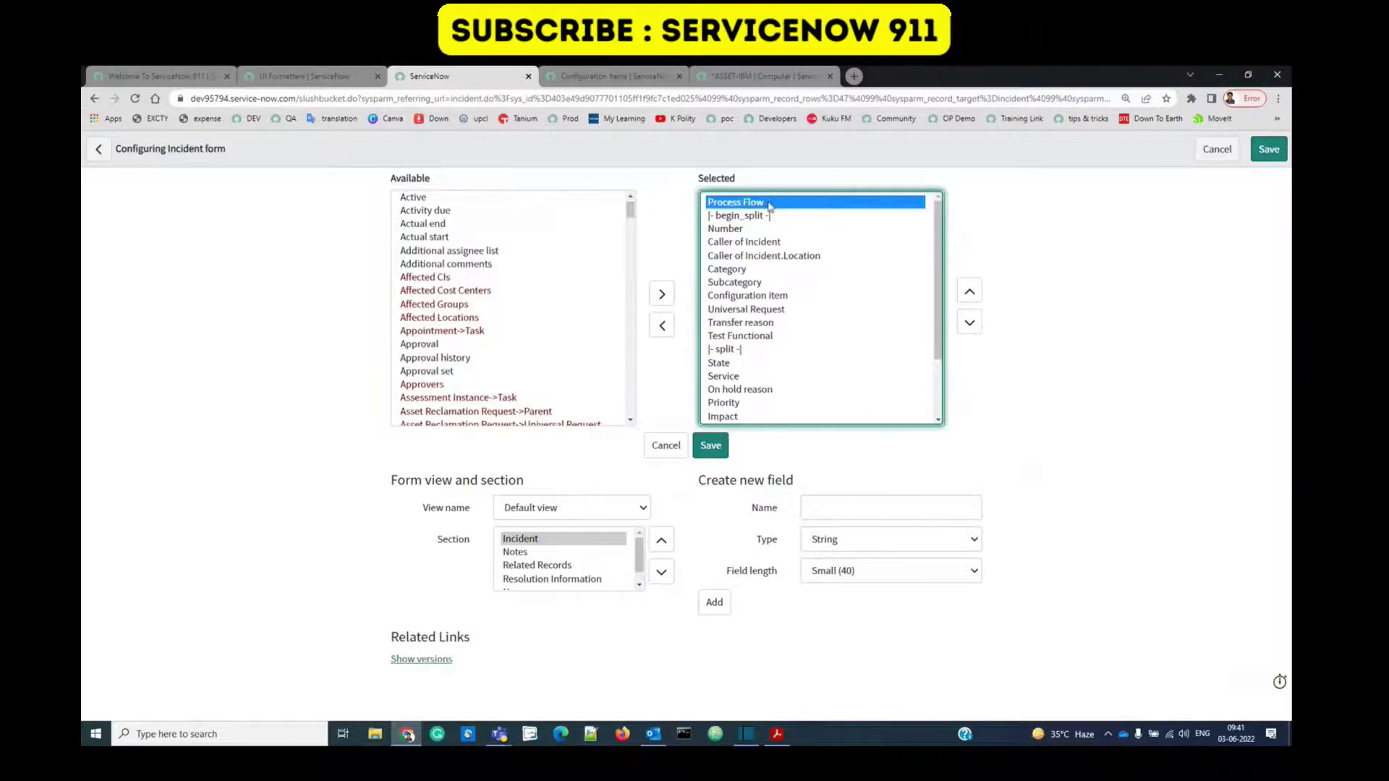
{"action": "left_click", "coordinate": [533, 553]}
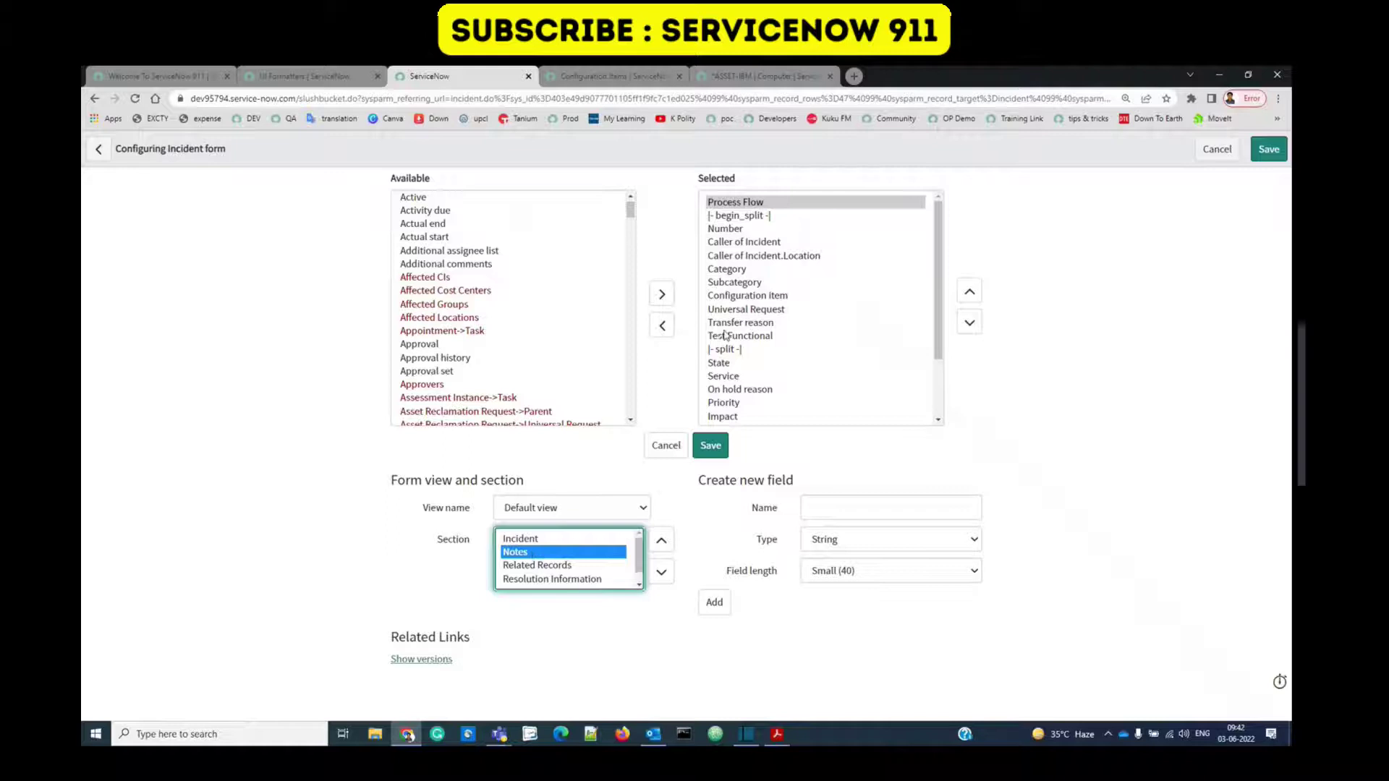
{"action": "left_click", "coordinate": [744, 297]}
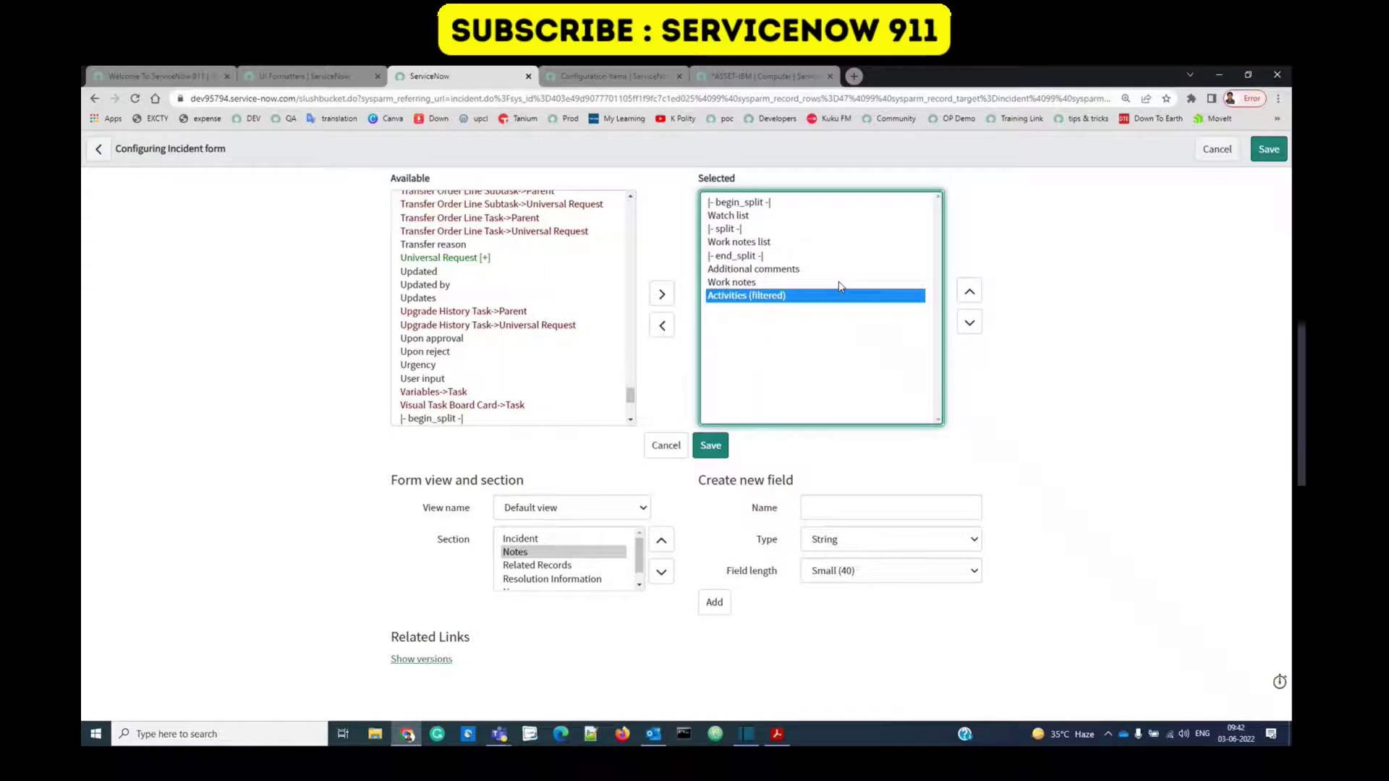
{"action": "left_click", "coordinate": [665, 445]}
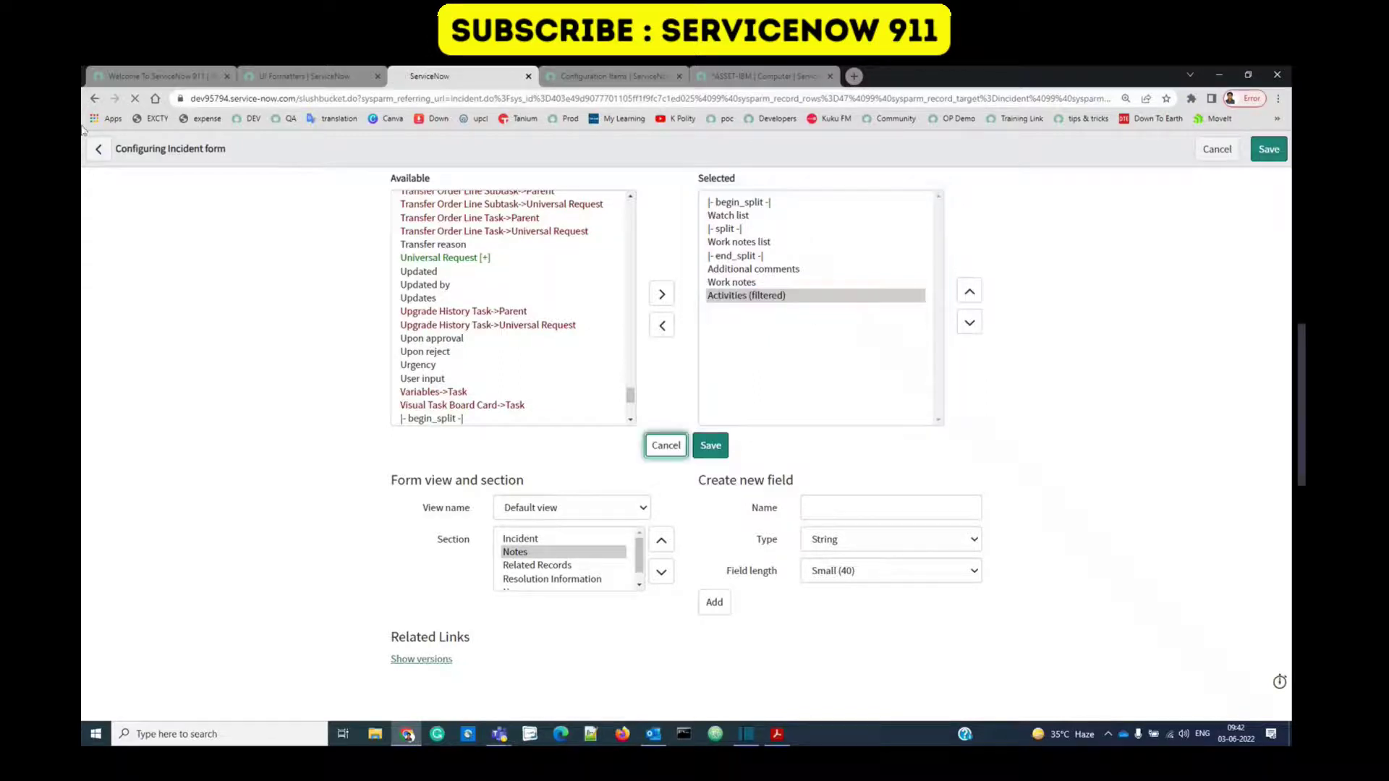
{"action": "left_click", "coordinate": [167, 77]}
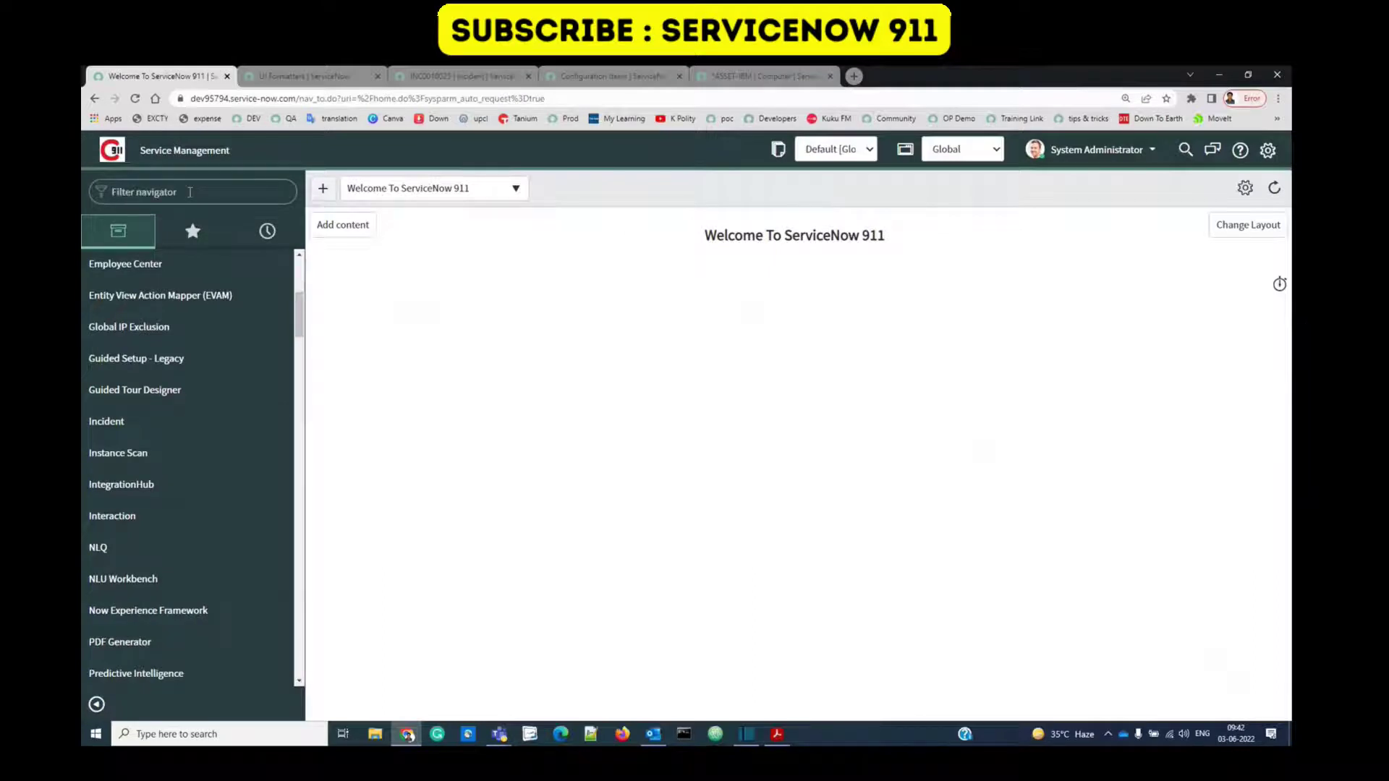
Step: Filter the navigator for 'formatter' and open the Activities (filtered) formatter in a new tab
{"action": "type", "text": "lormatter"}
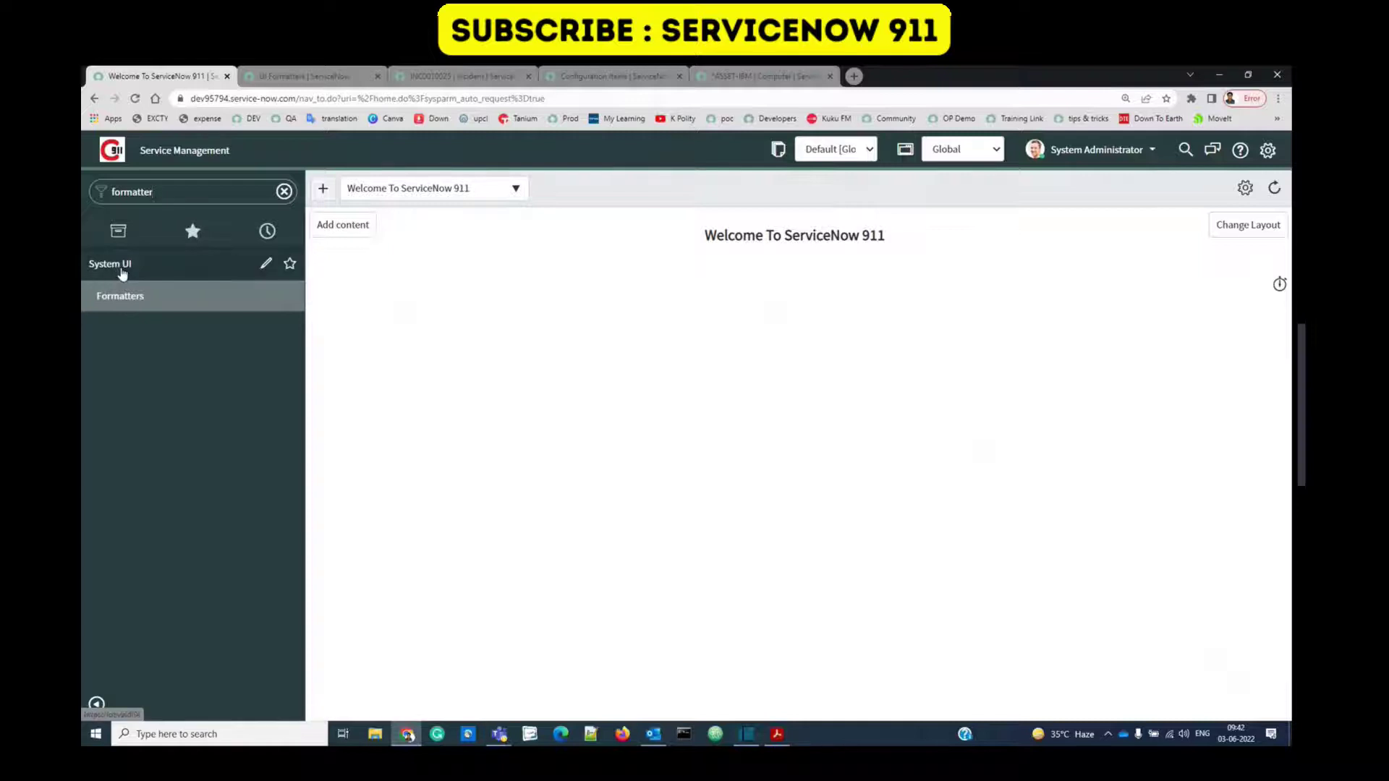
{"action": "left_click", "coordinate": [326, 86]}
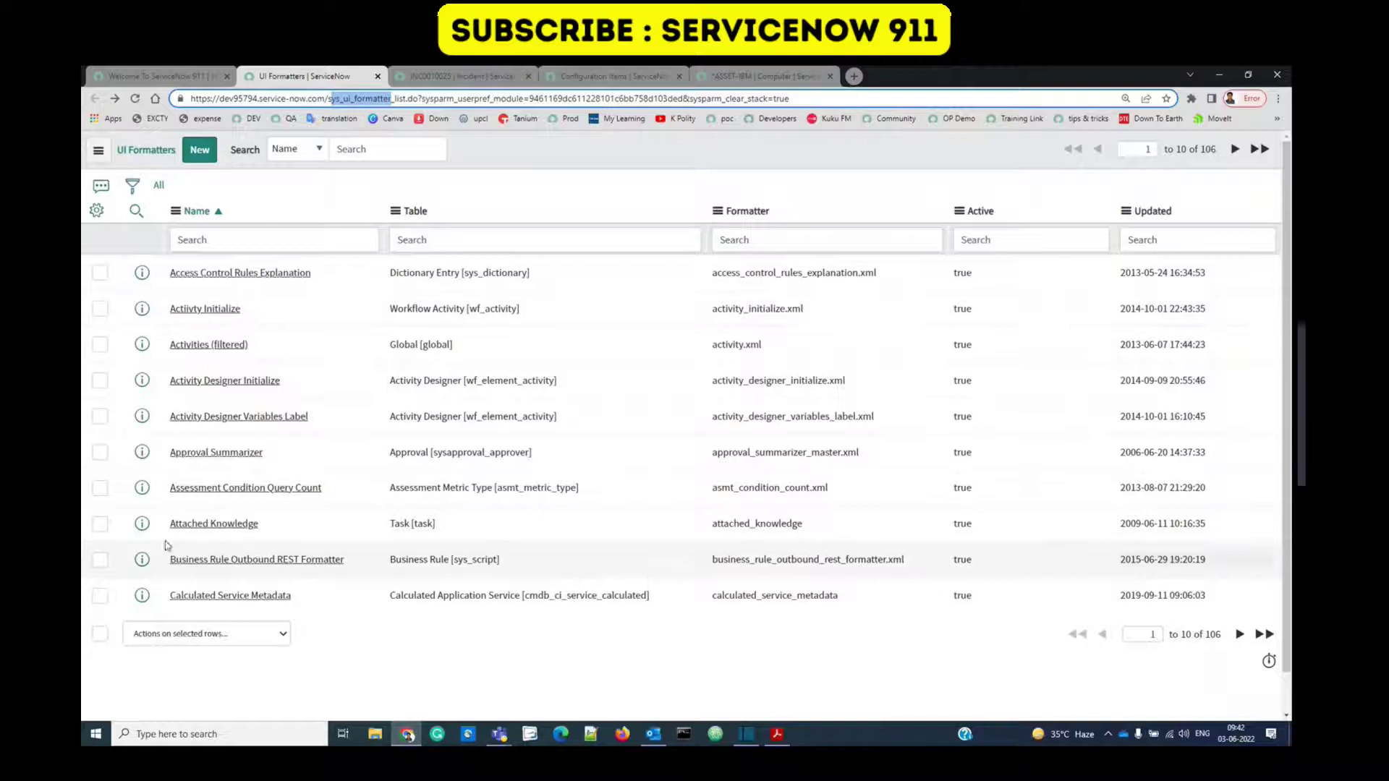
{"action": "middle_click", "coordinate": [141, 344]}
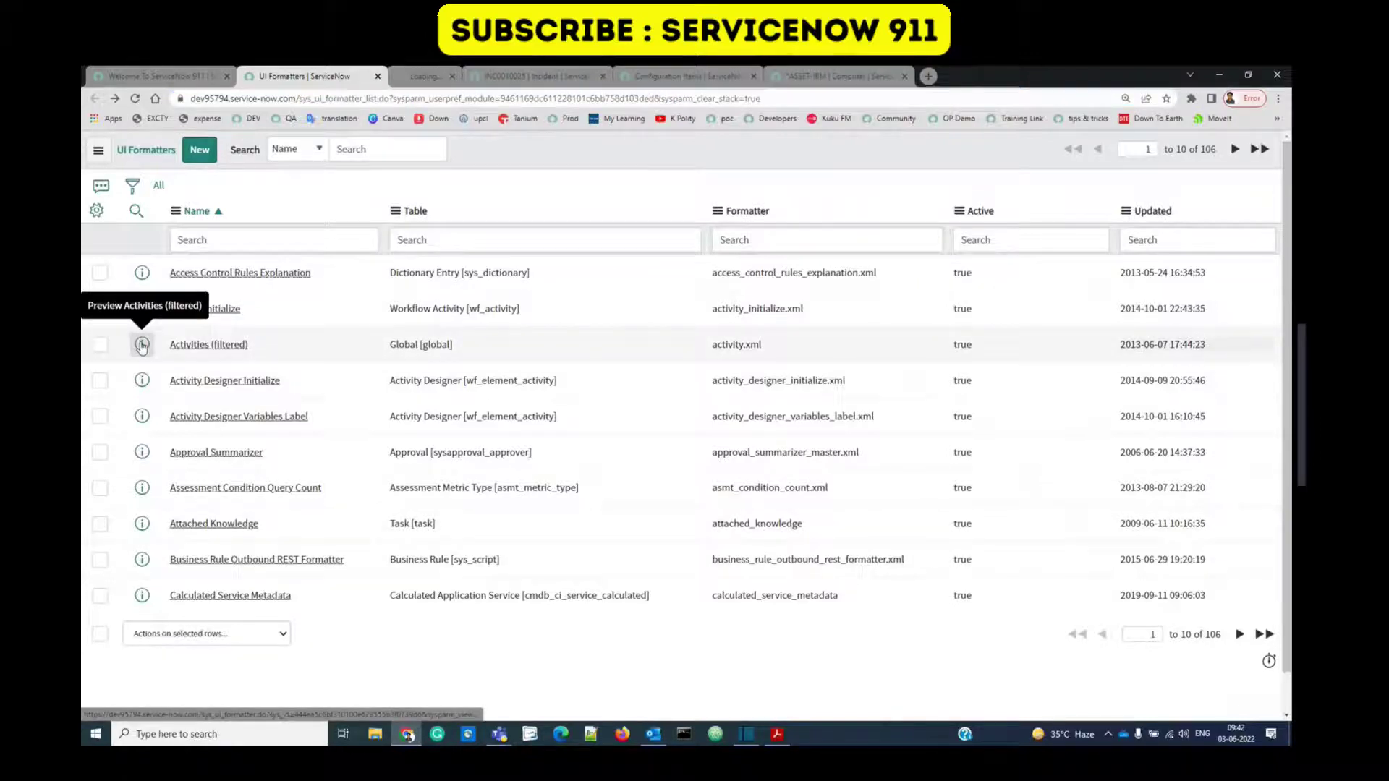
{"action": "left_click", "coordinate": [434, 76]}
Step: Inspect its Name, Activities (filtered), and its Formatter value, activity.xml
{"action": "triple_click", "coordinate": [414, 209]}
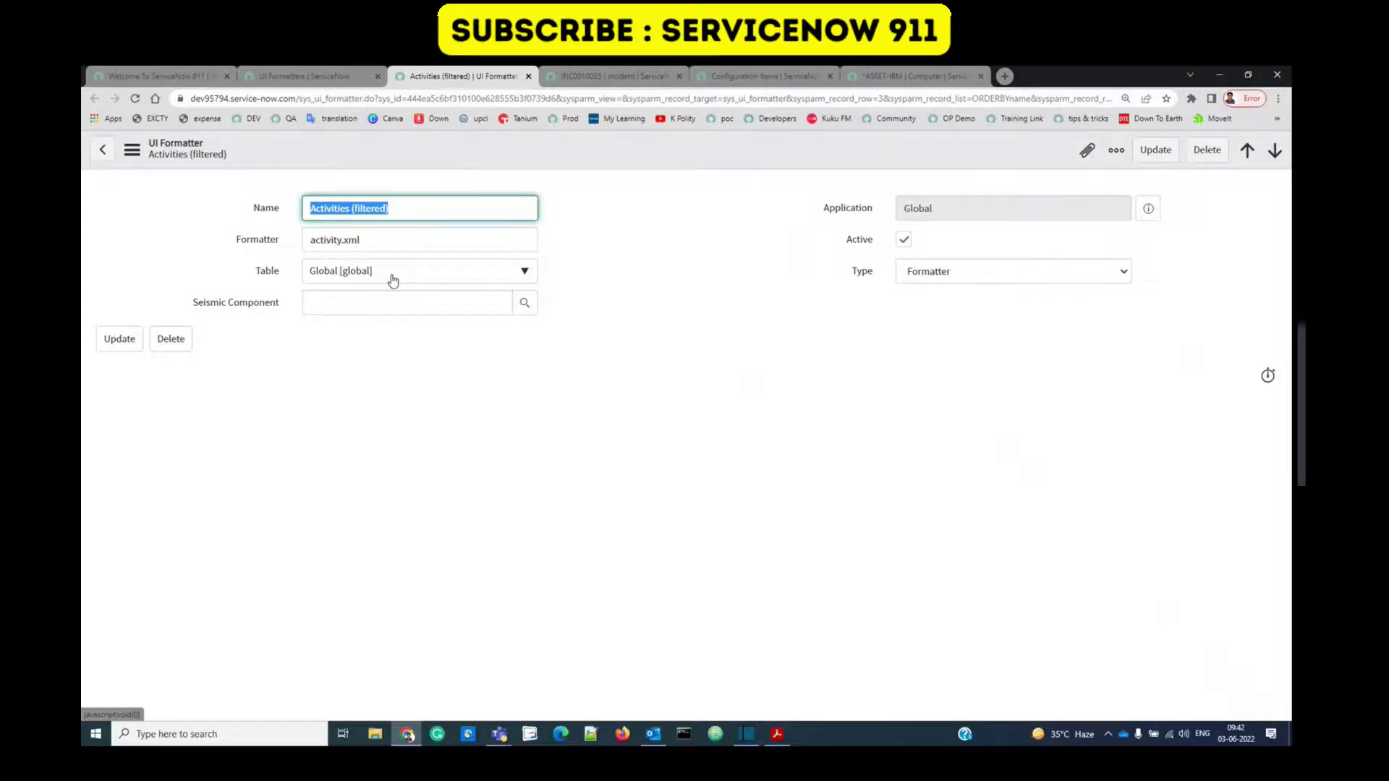
{"action": "left_click", "coordinate": [284, 335]}
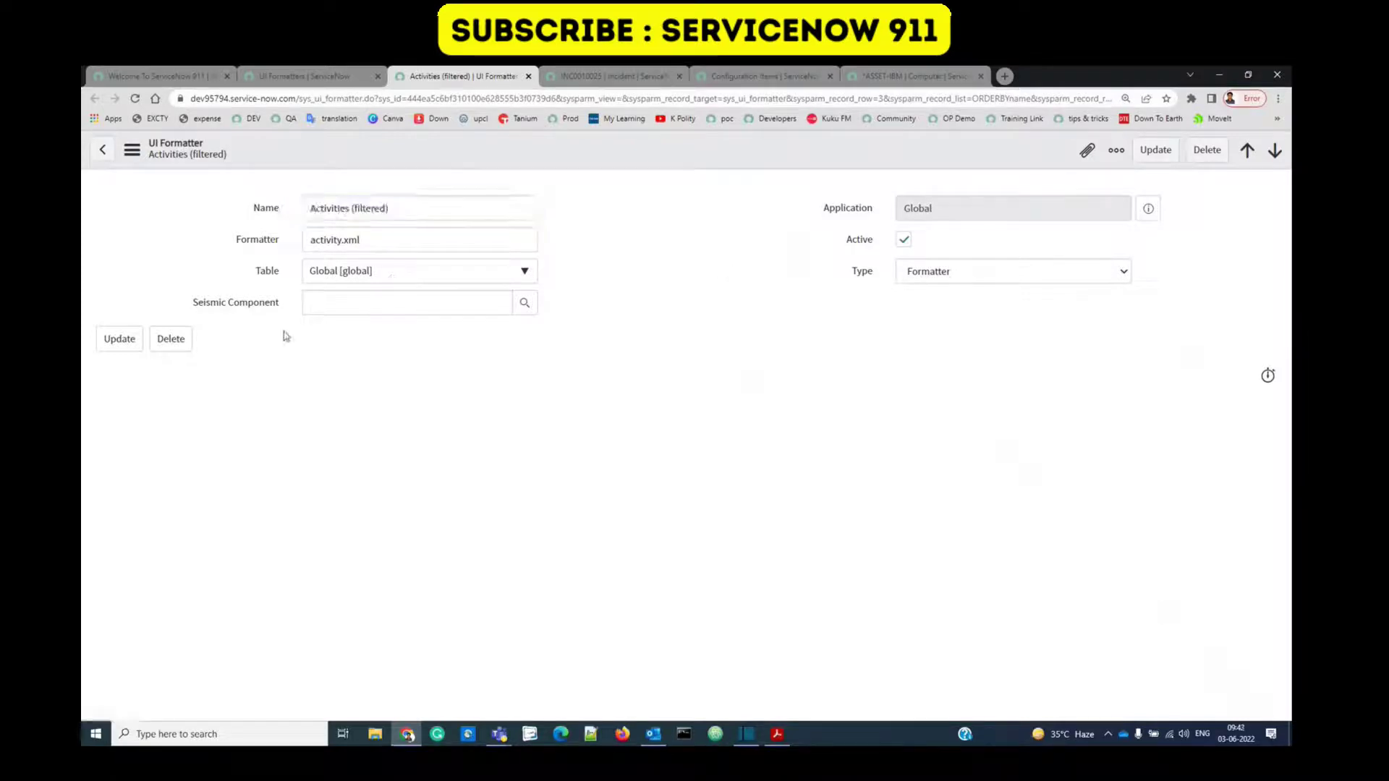
{"action": "triple_click", "coordinate": [403, 242]}
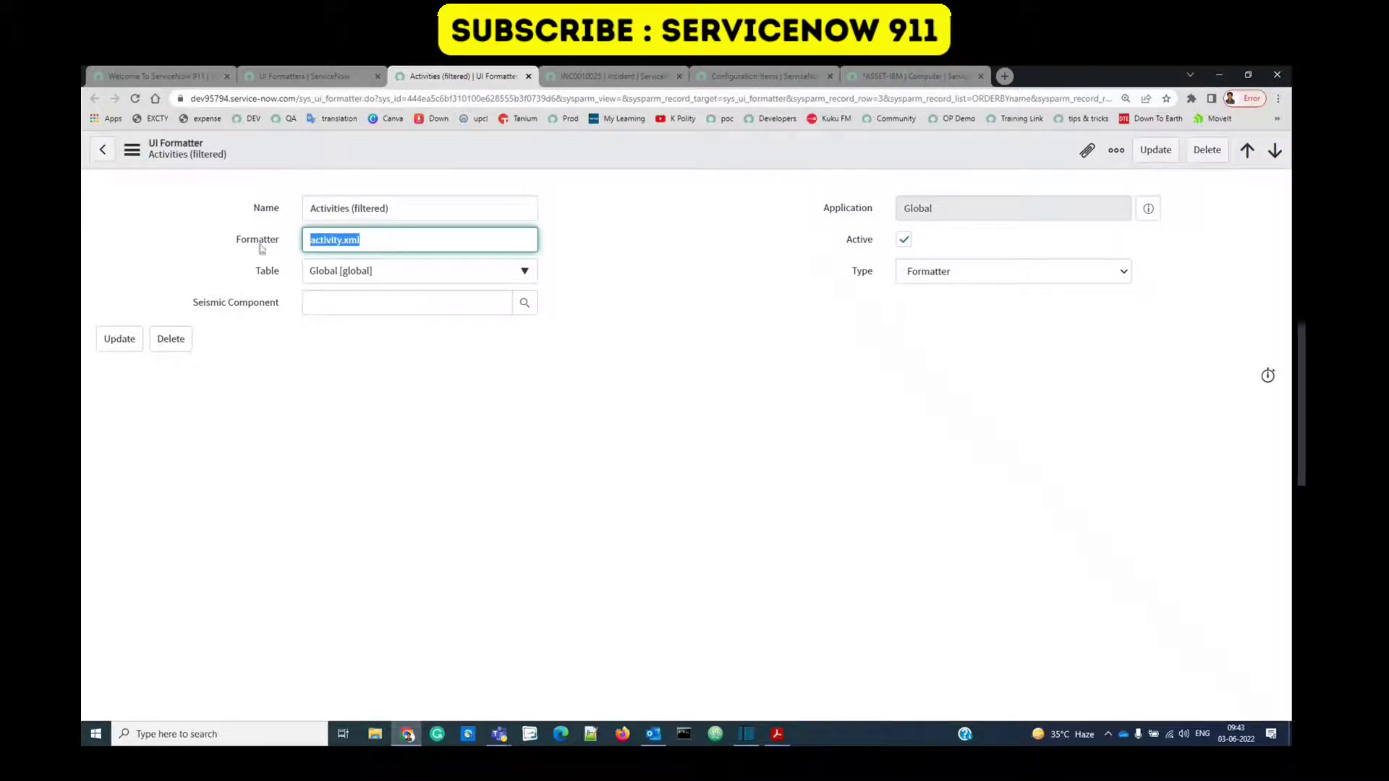
{"action": "left_click_drag", "start_coordinate": [227, 248], "coordinate": [276, 249]}
{"action": "triple_click", "coordinate": [411, 214]}
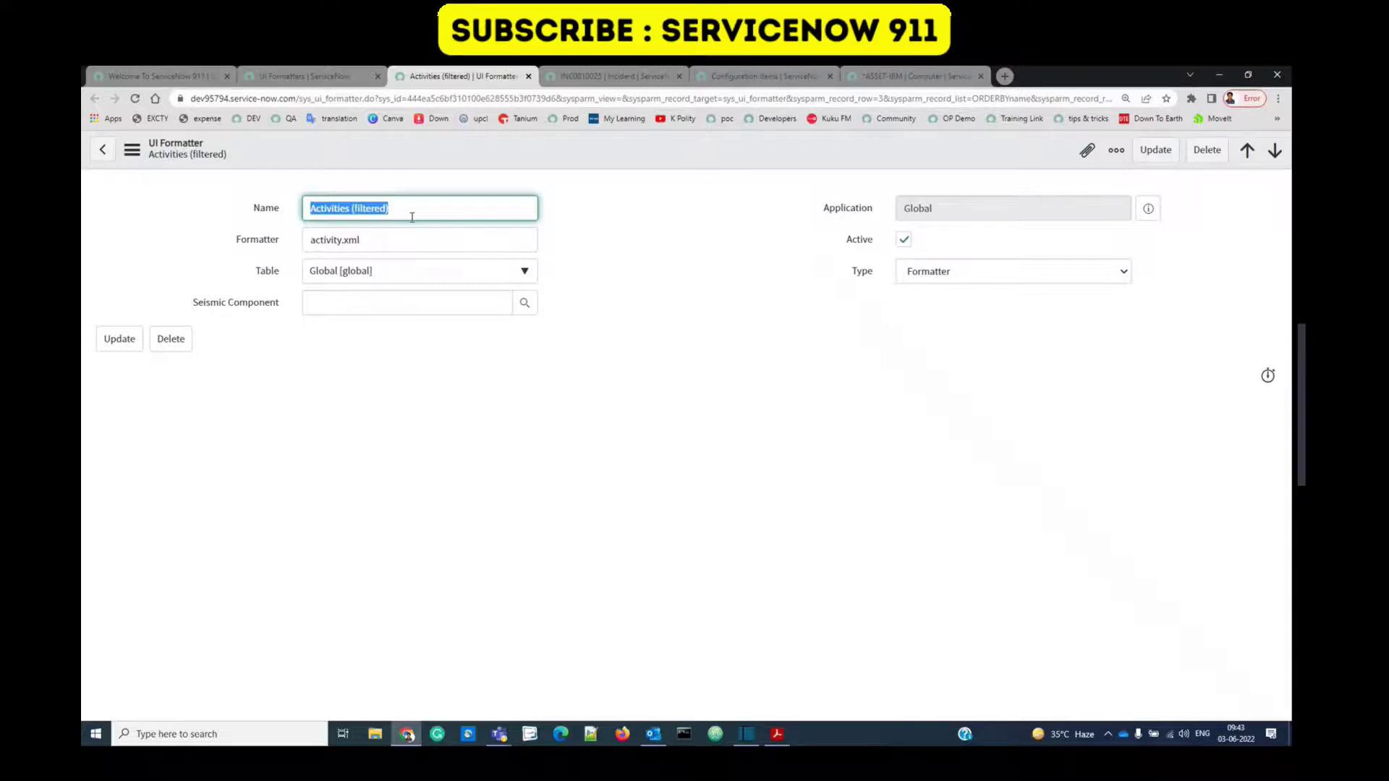
{"action": "triple_click", "coordinate": [413, 243]}
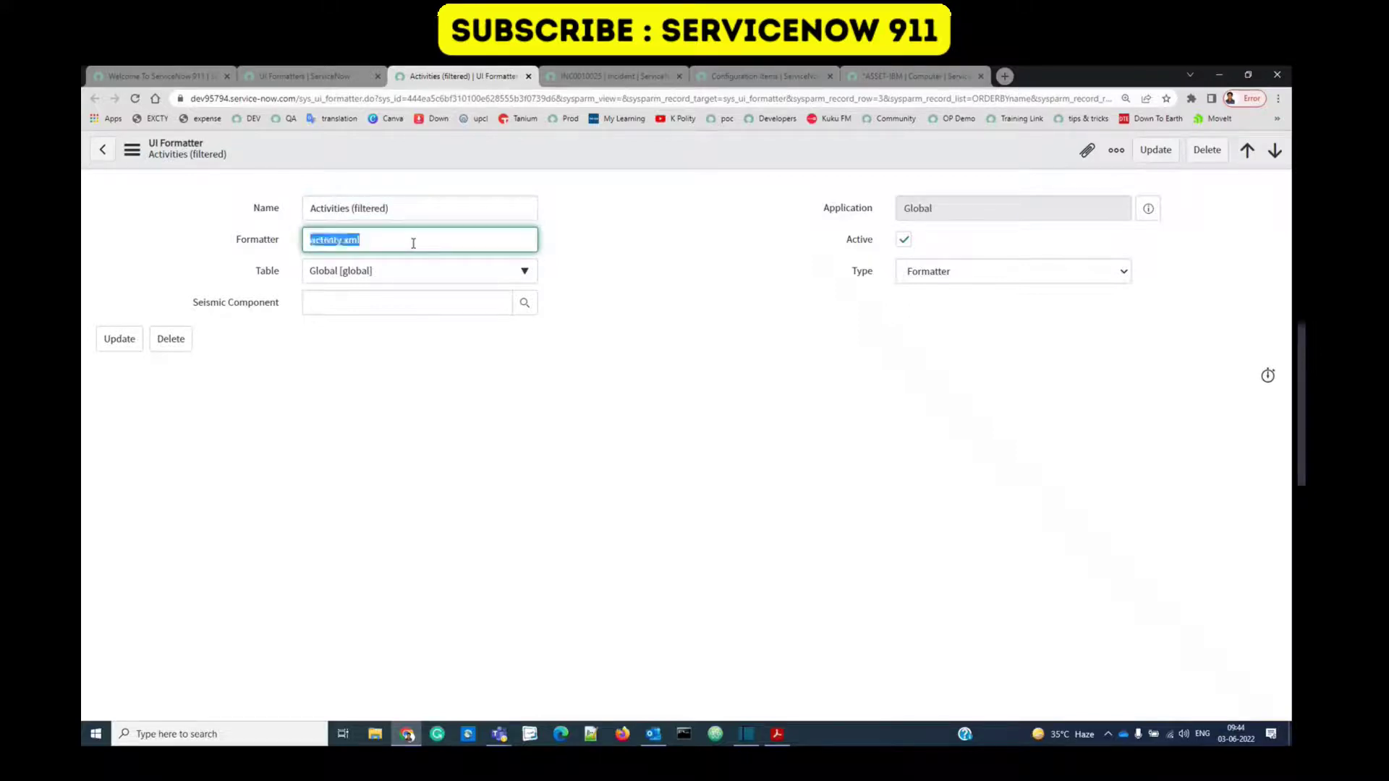
{"action": "left_click", "coordinate": [394, 243]}
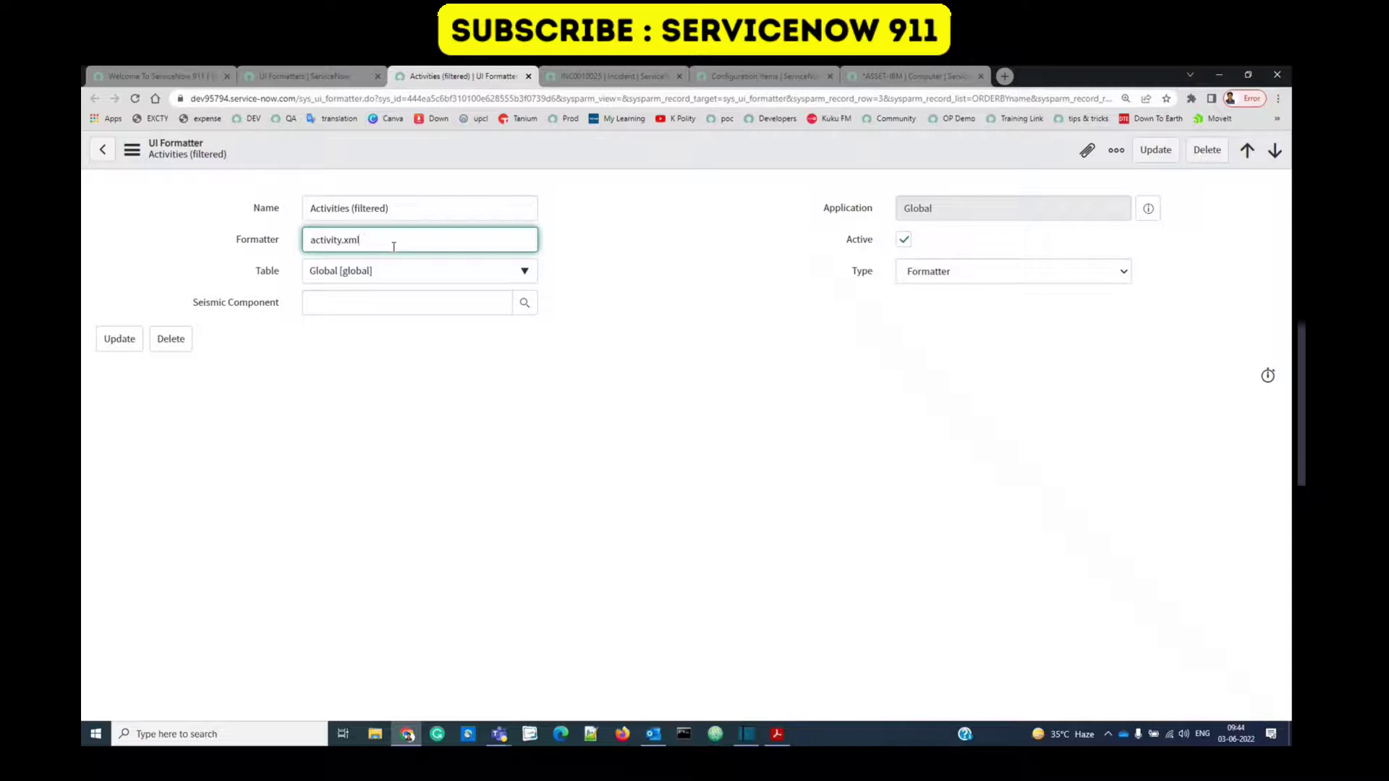
Step: Filter the navigator for 'ui macros', open UI Macros, and start a new macro record
{"action": "left_click", "coordinate": [173, 76]}
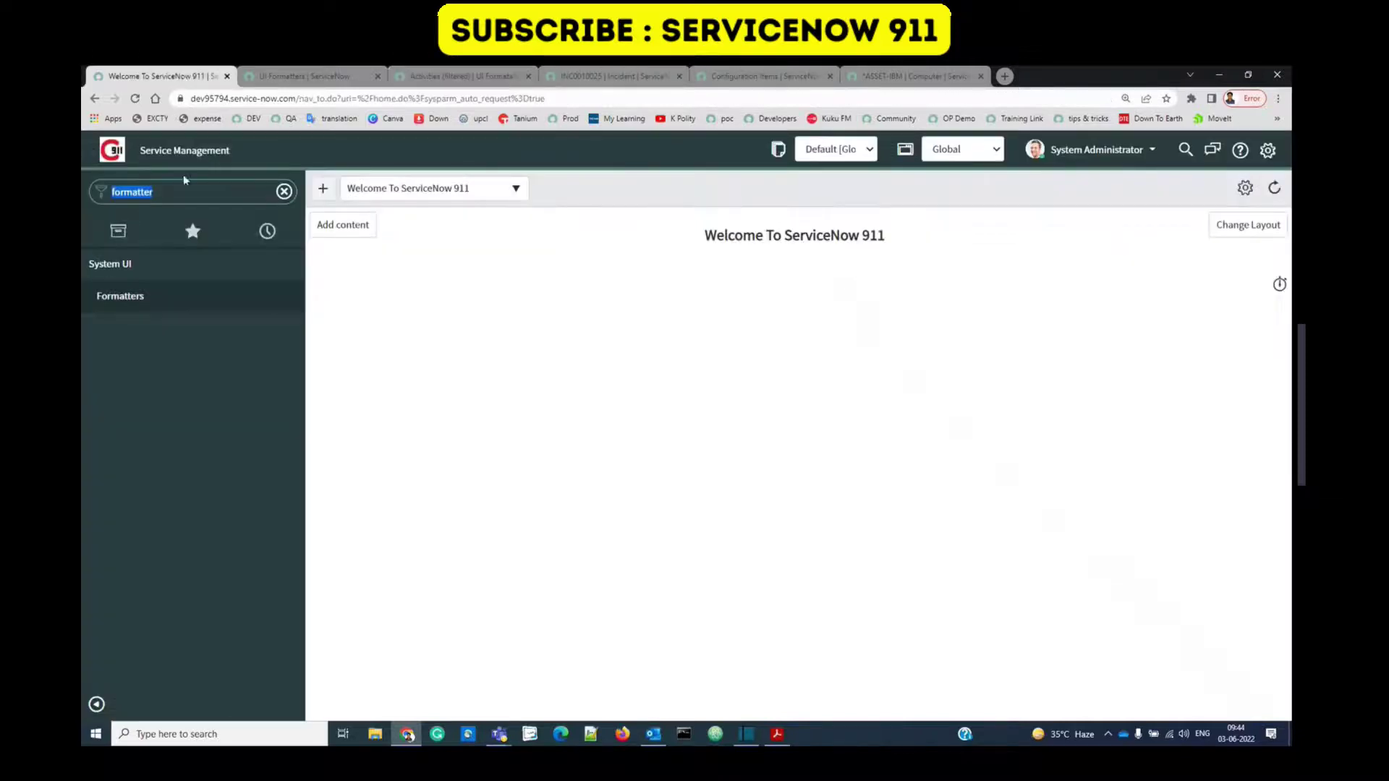
{"action": "type", "text": "ui m"}
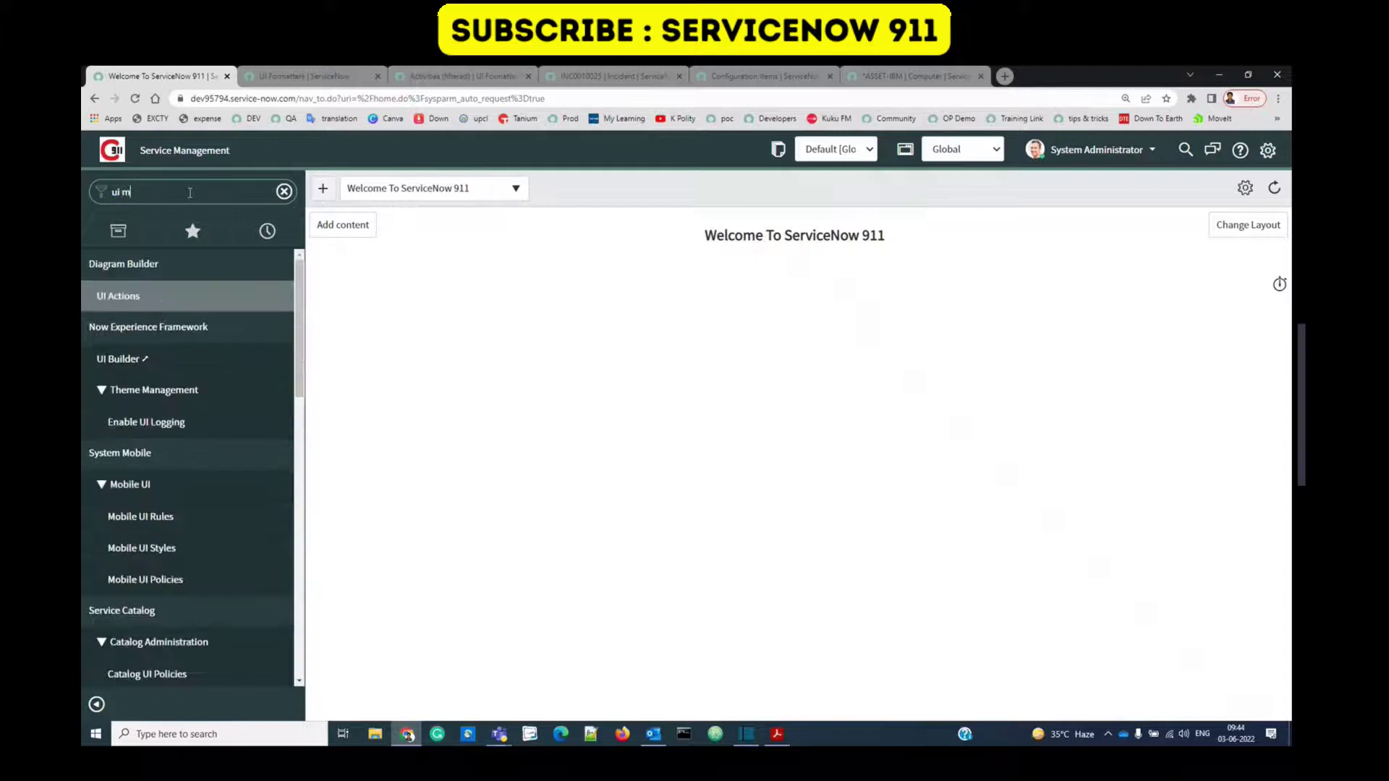
{"action": "type", "text": "acros"}
{"action": "left_click", "coordinate": [96, 415]}
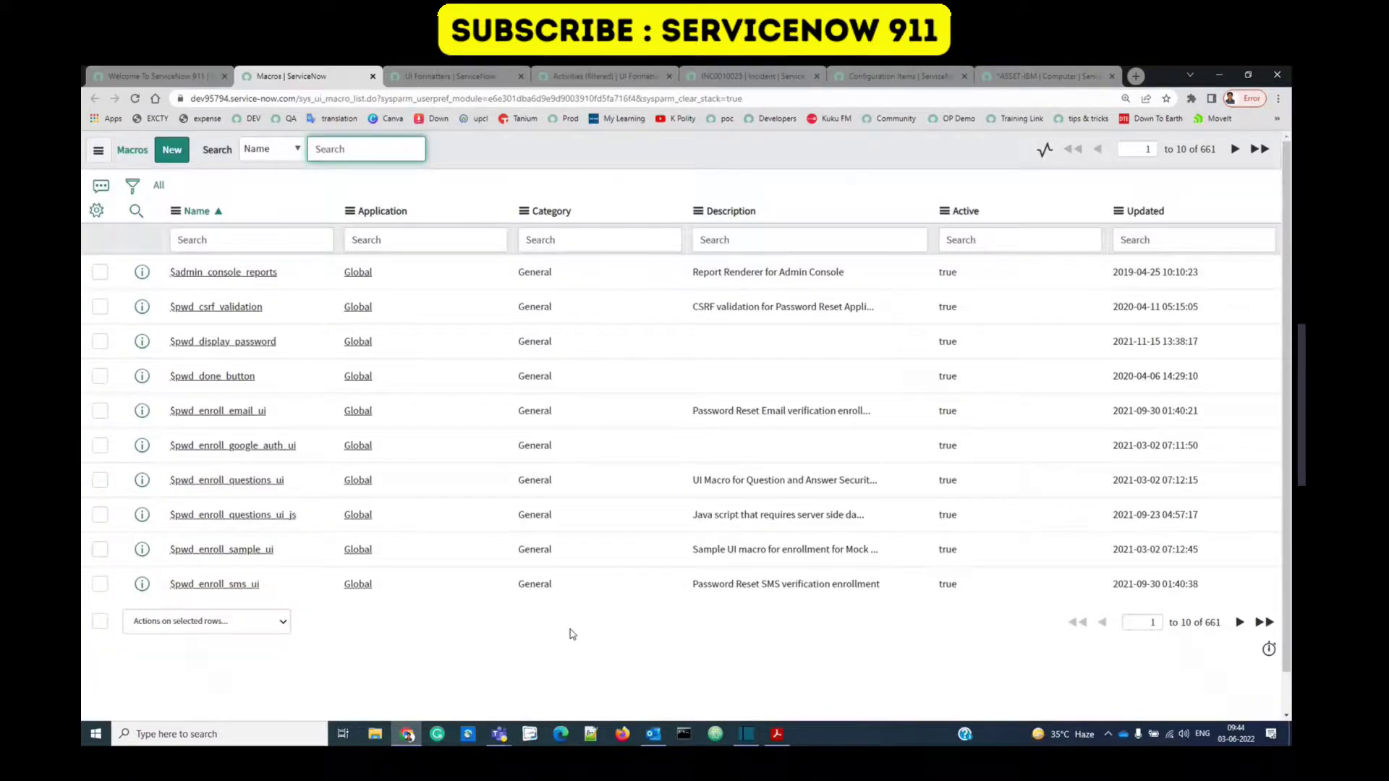
{"action": "left_click", "coordinate": [174, 151]}
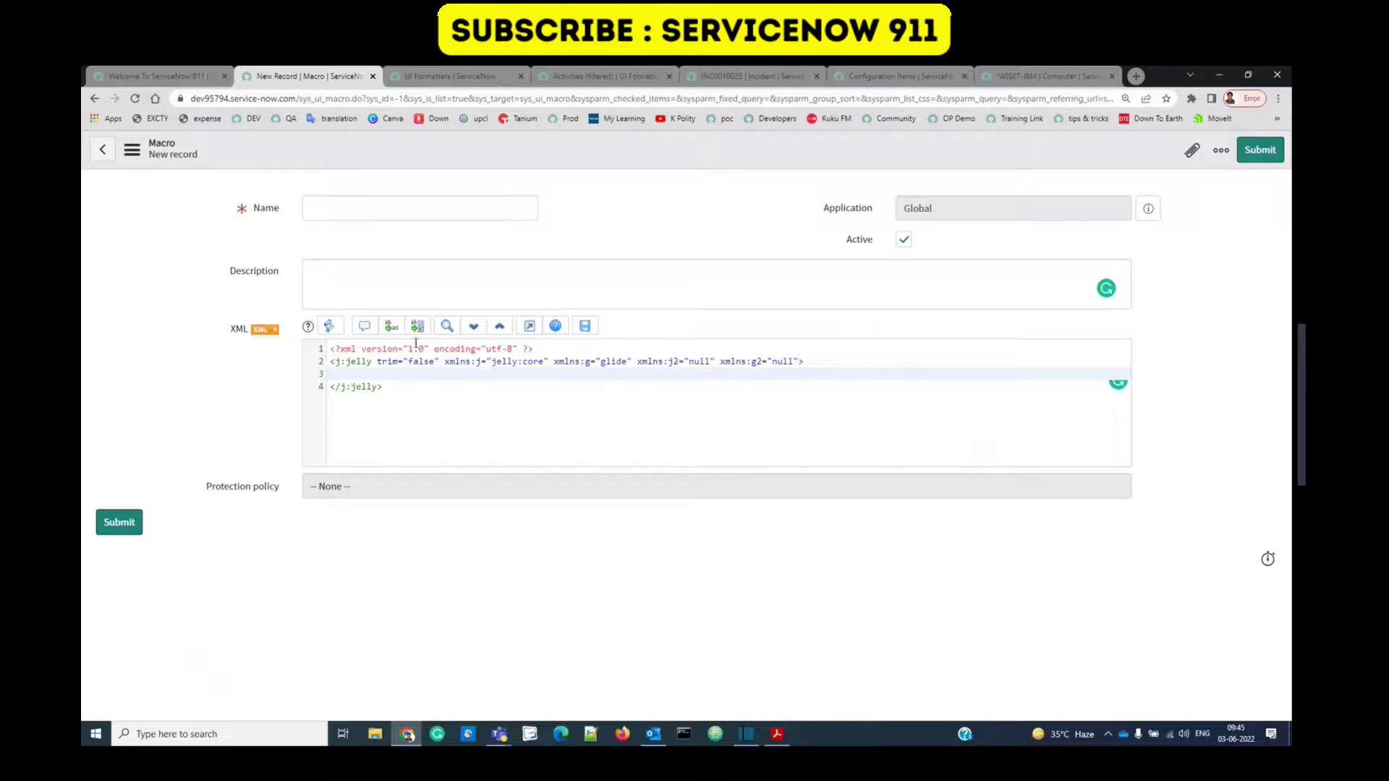
{"action": "left_click", "coordinate": [414, 372]}
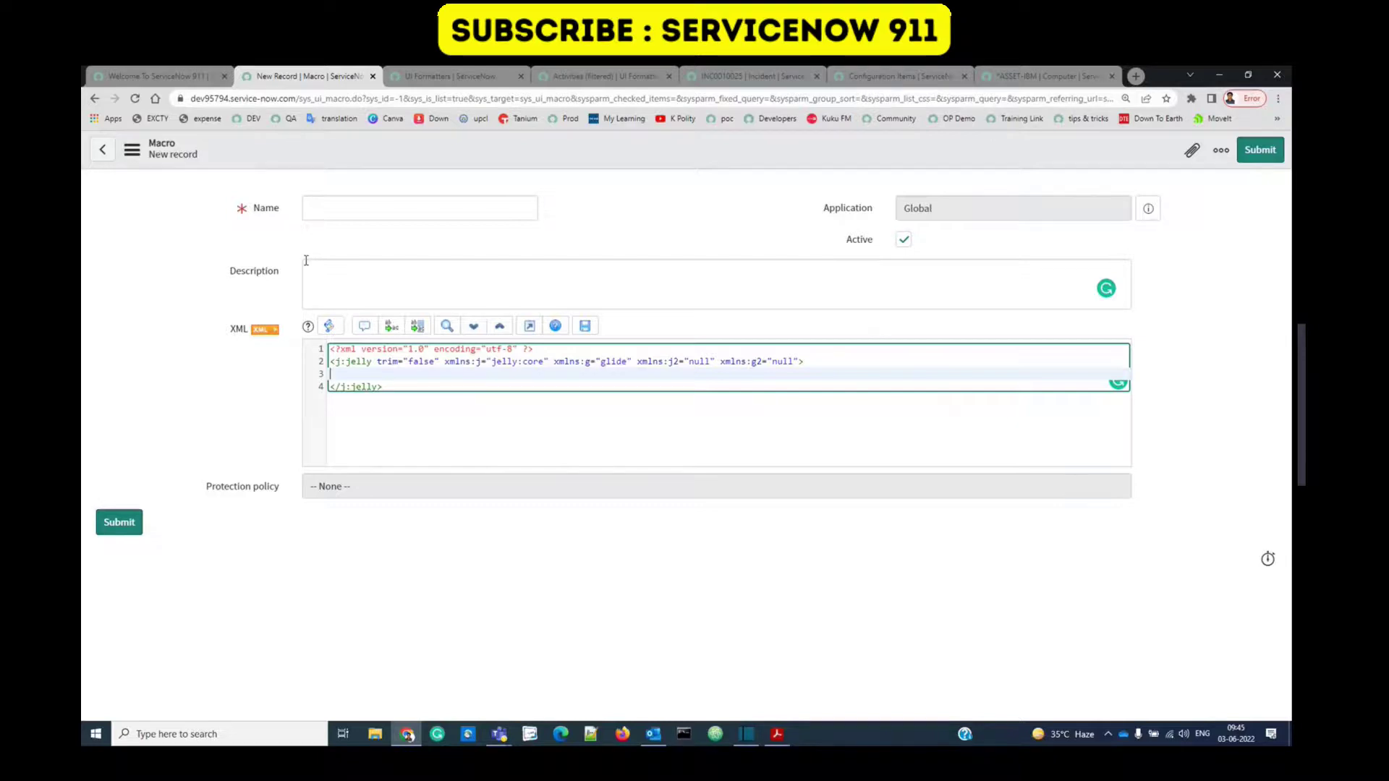
Step: Paste the macro name and a table row with Priority descriptive text into the XML
{"action": "left_click", "coordinate": [404, 209]}
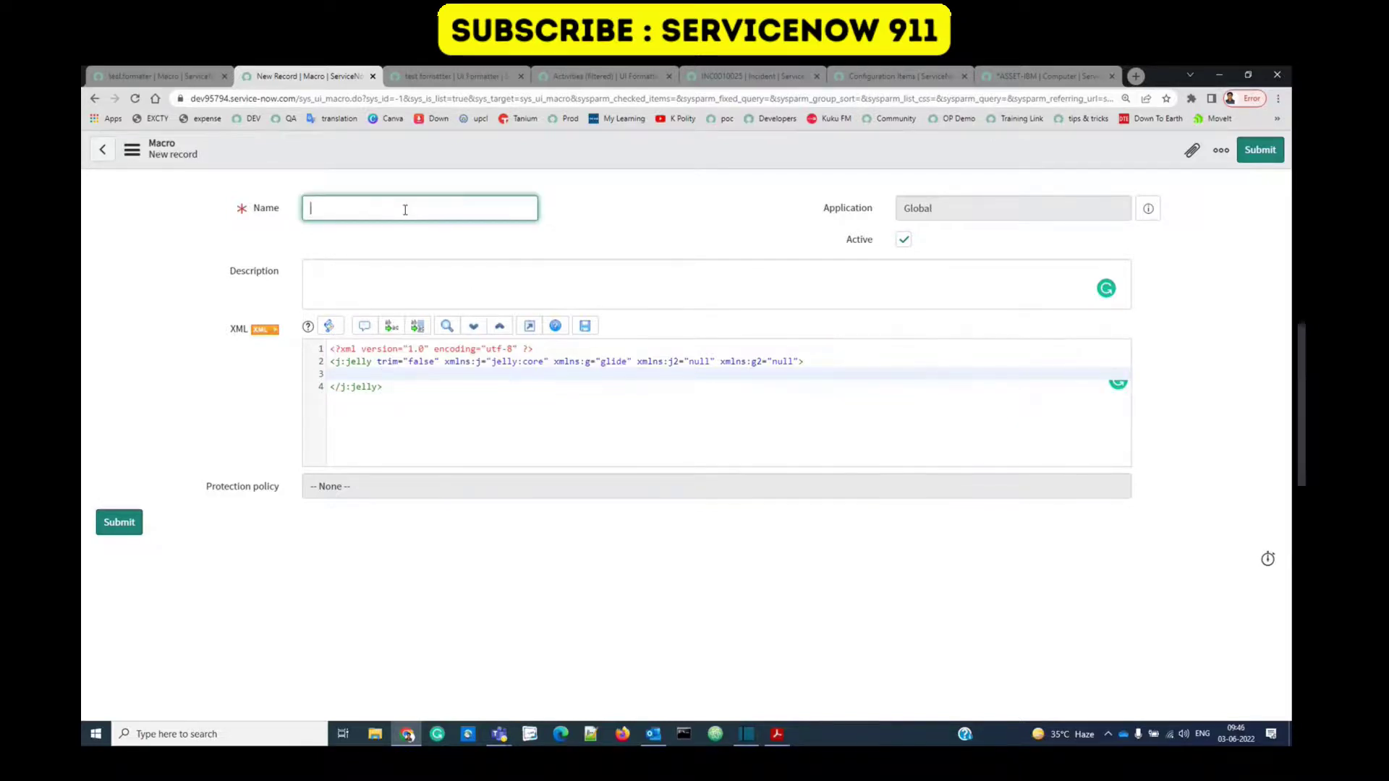
{"action": "type", "text": "my new formatter"}
{"action": "left_click", "coordinate": [200, 370]}
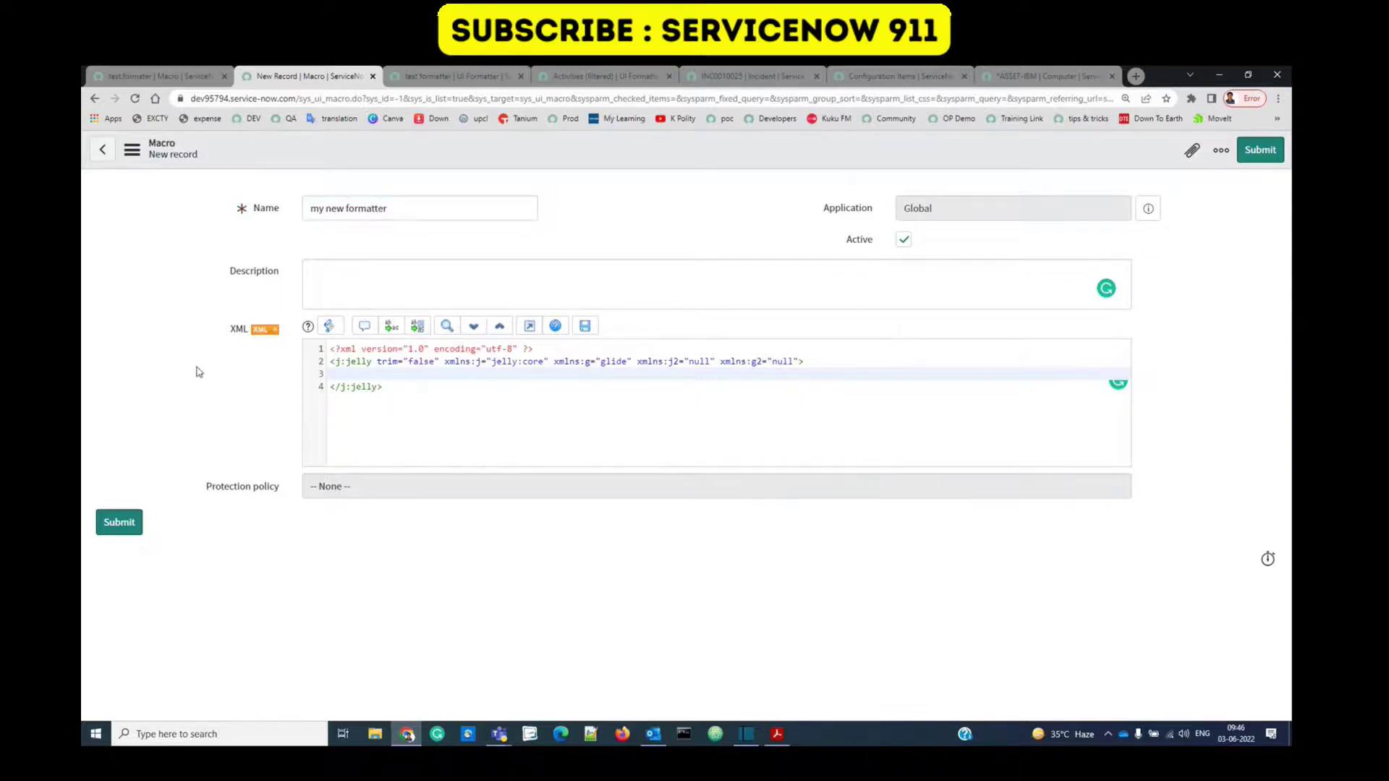
{"action": "left_click", "coordinate": [392, 380]}
{"action": "key", "text": "Return"}
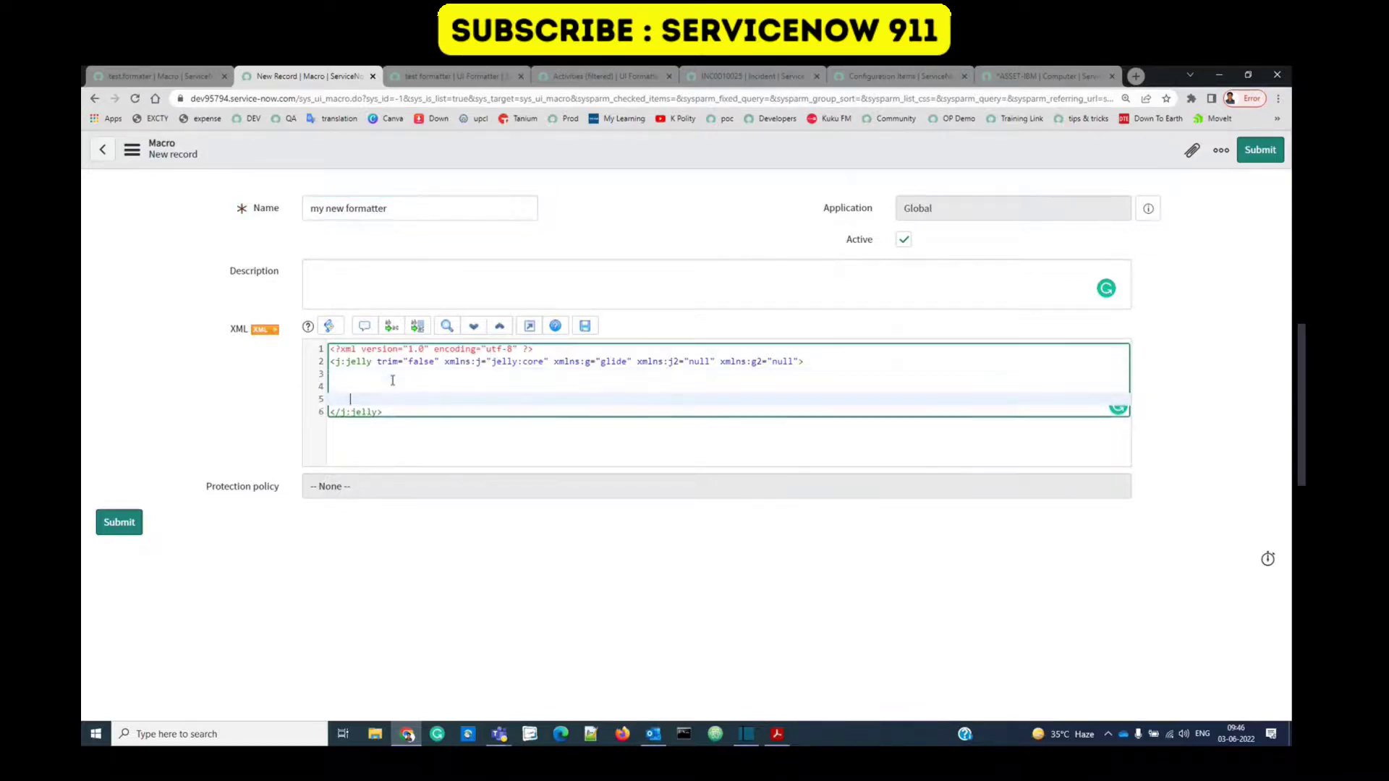
{"action": "key", "text": "Return"}
{"action": "key", "text": "Return"}
{"action": "left_click", "coordinate": [382, 386]}
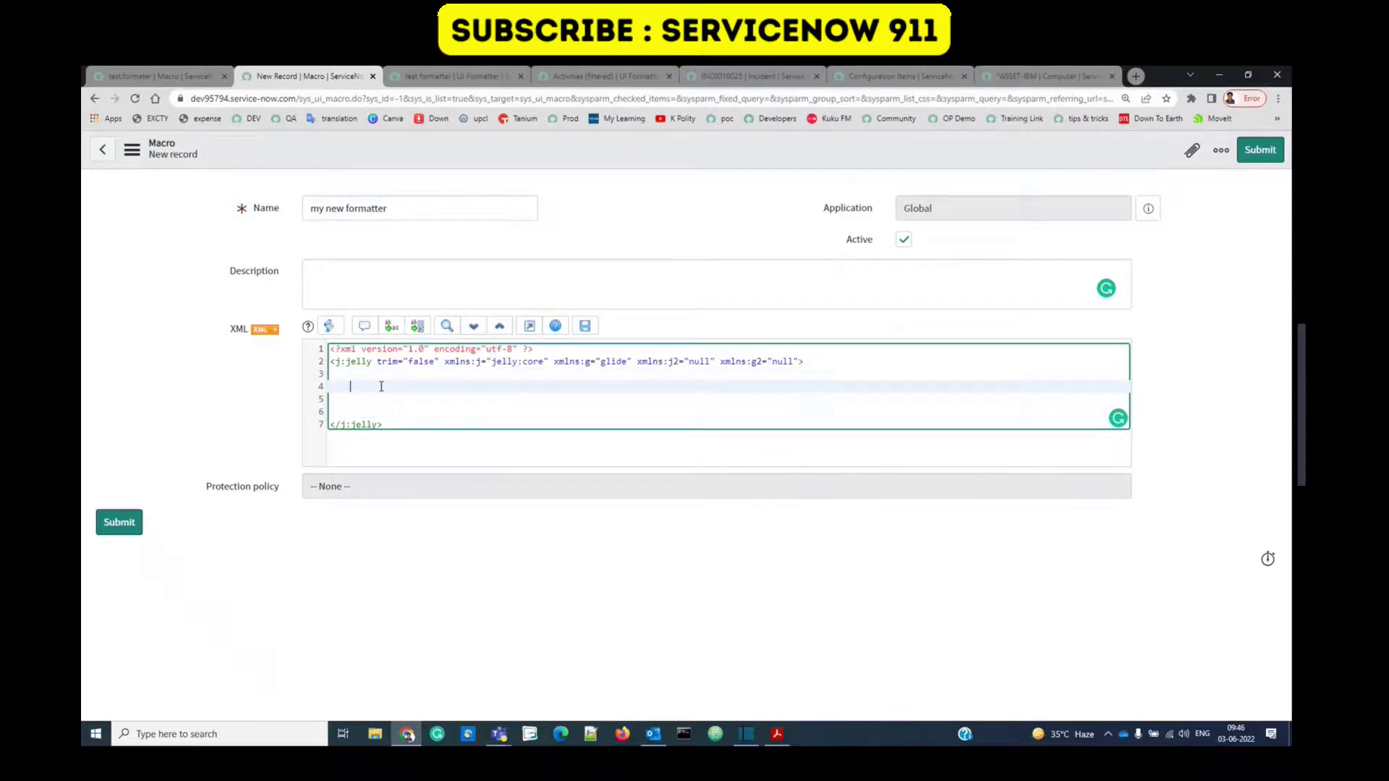
{"action": "type", "text": "<tr> <td colspan=\"2\"> Here is some descriptive text for the Priority field. </td> </tr>"}
Step: Review the Priority descriptive sentence and save the 'my new formatter' macro
{"action": "left_click", "coordinate": [281, 403]}
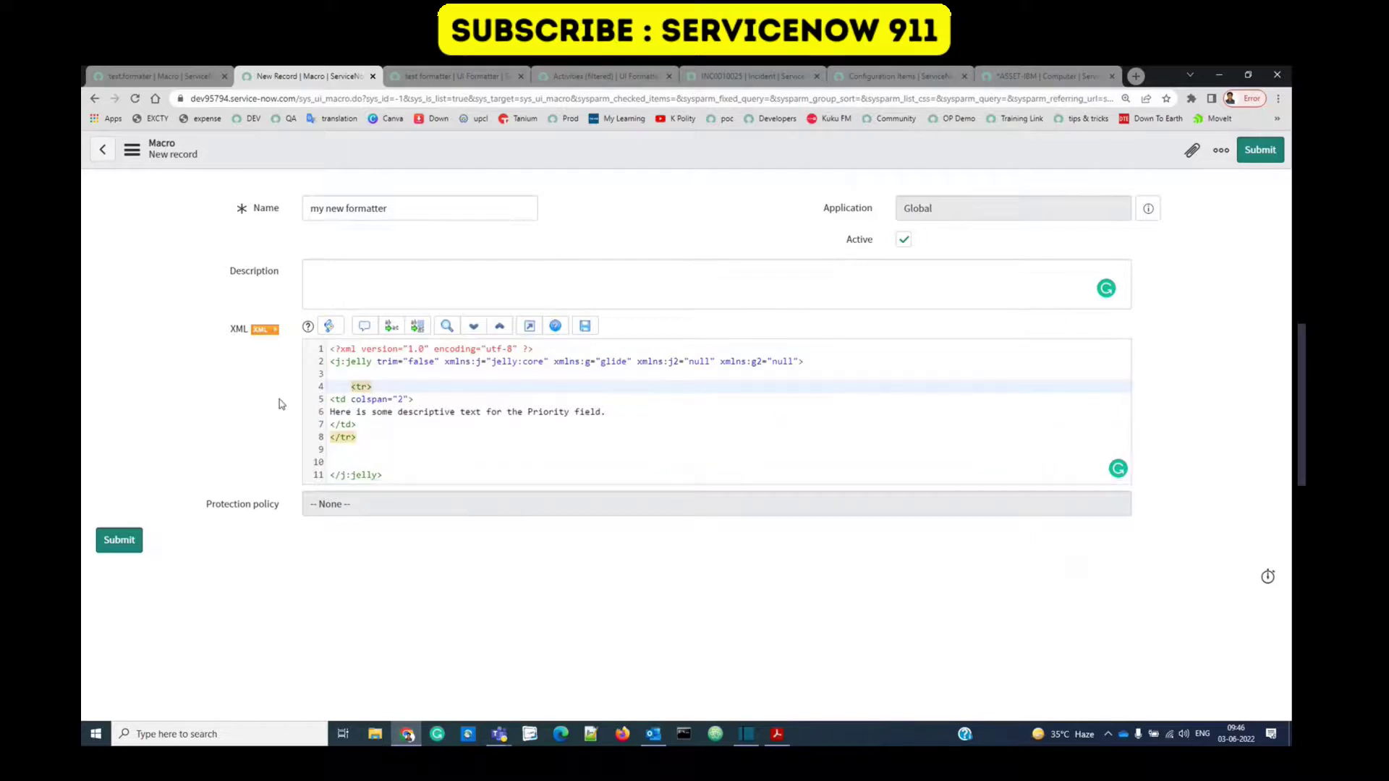
{"action": "left_click", "coordinate": [344, 388]}
{"action": "left_click", "coordinate": [335, 414]}
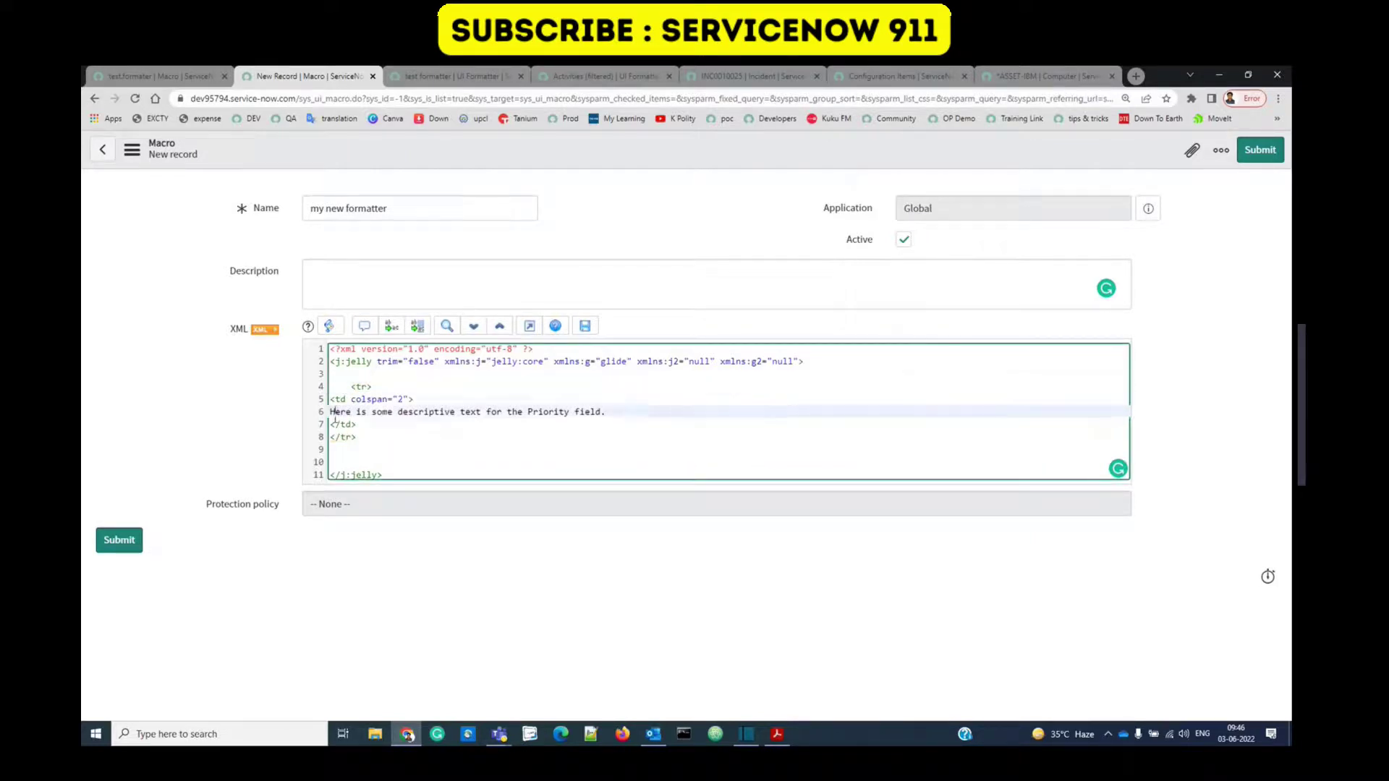
{"action": "left_click_drag", "start_coordinate": [334, 415], "coordinate": [615, 412]}
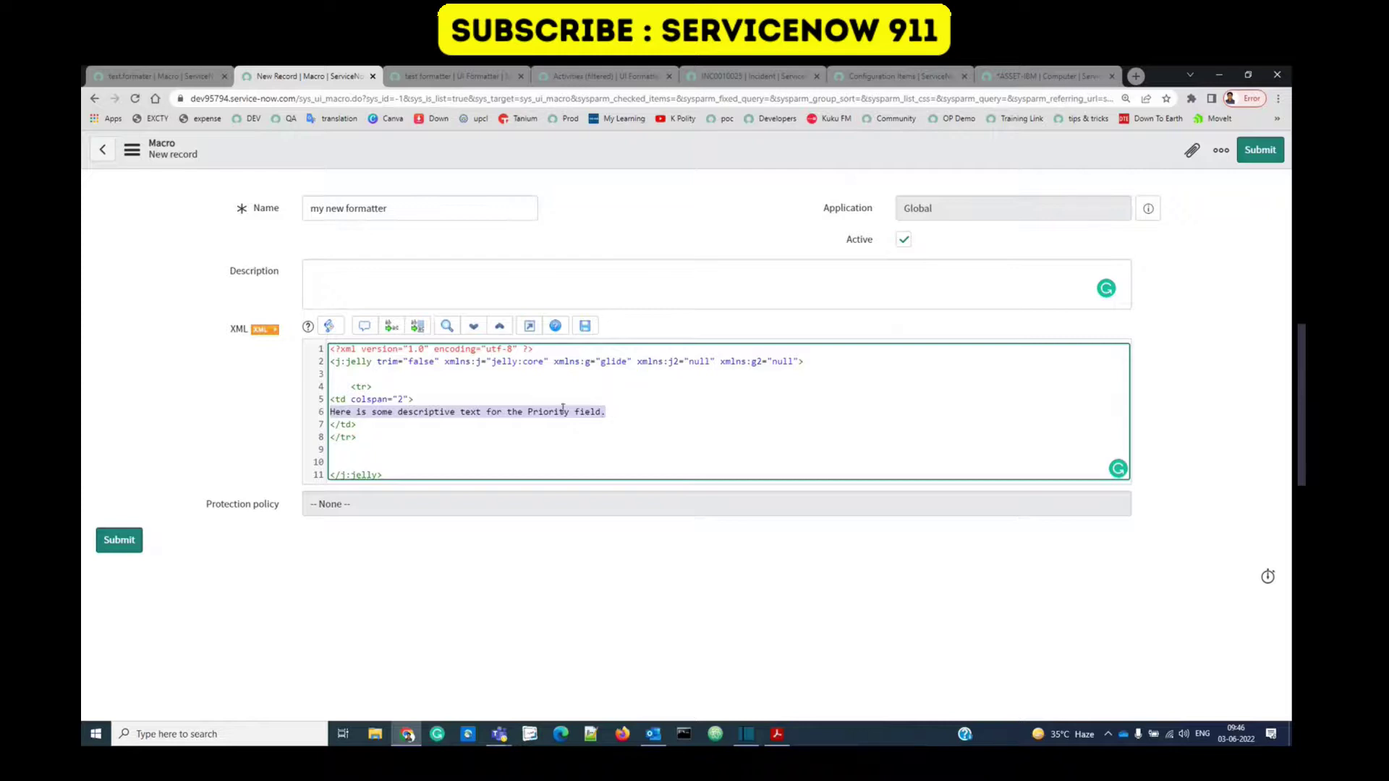
{"action": "double_click", "coordinate": [555, 411]}
{"action": "left_click", "coordinate": [474, 425]}
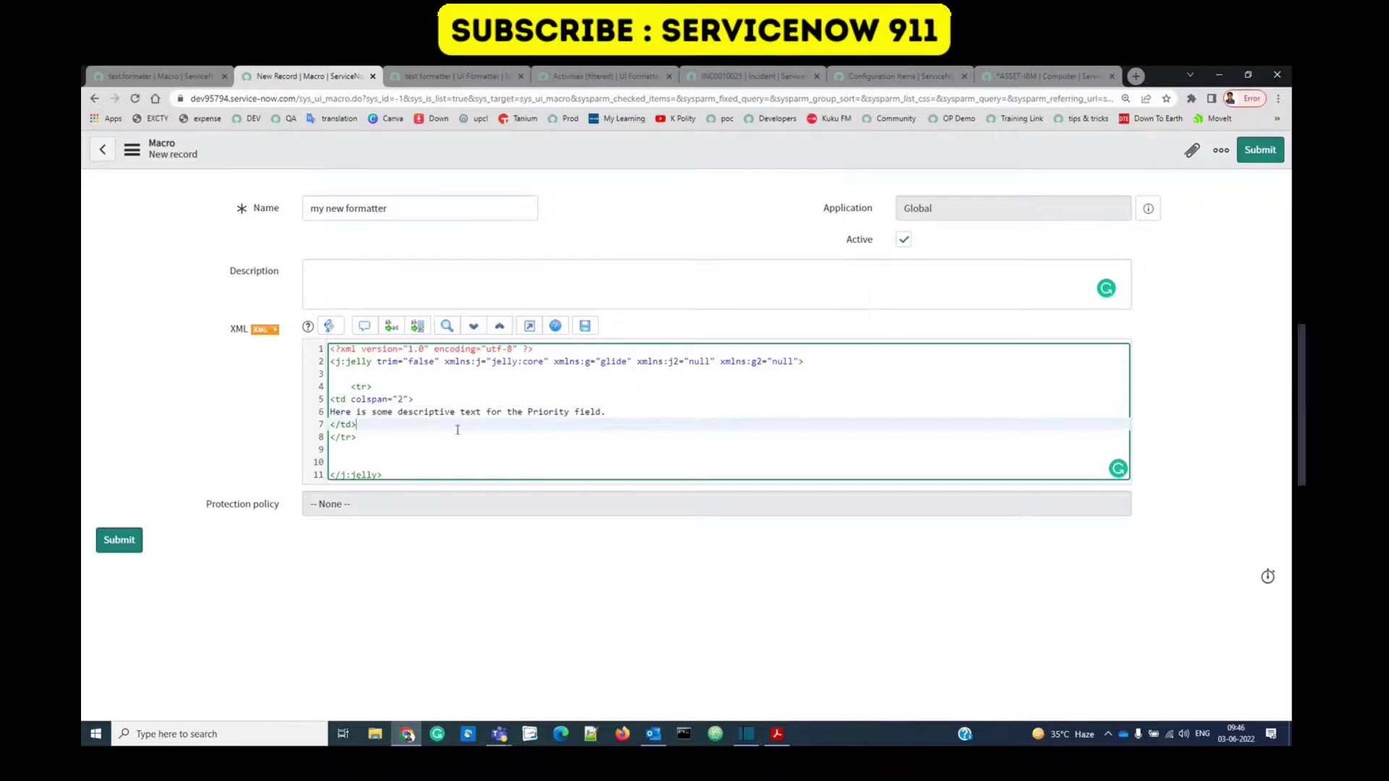
{"action": "right_click", "coordinate": [758, 150]}
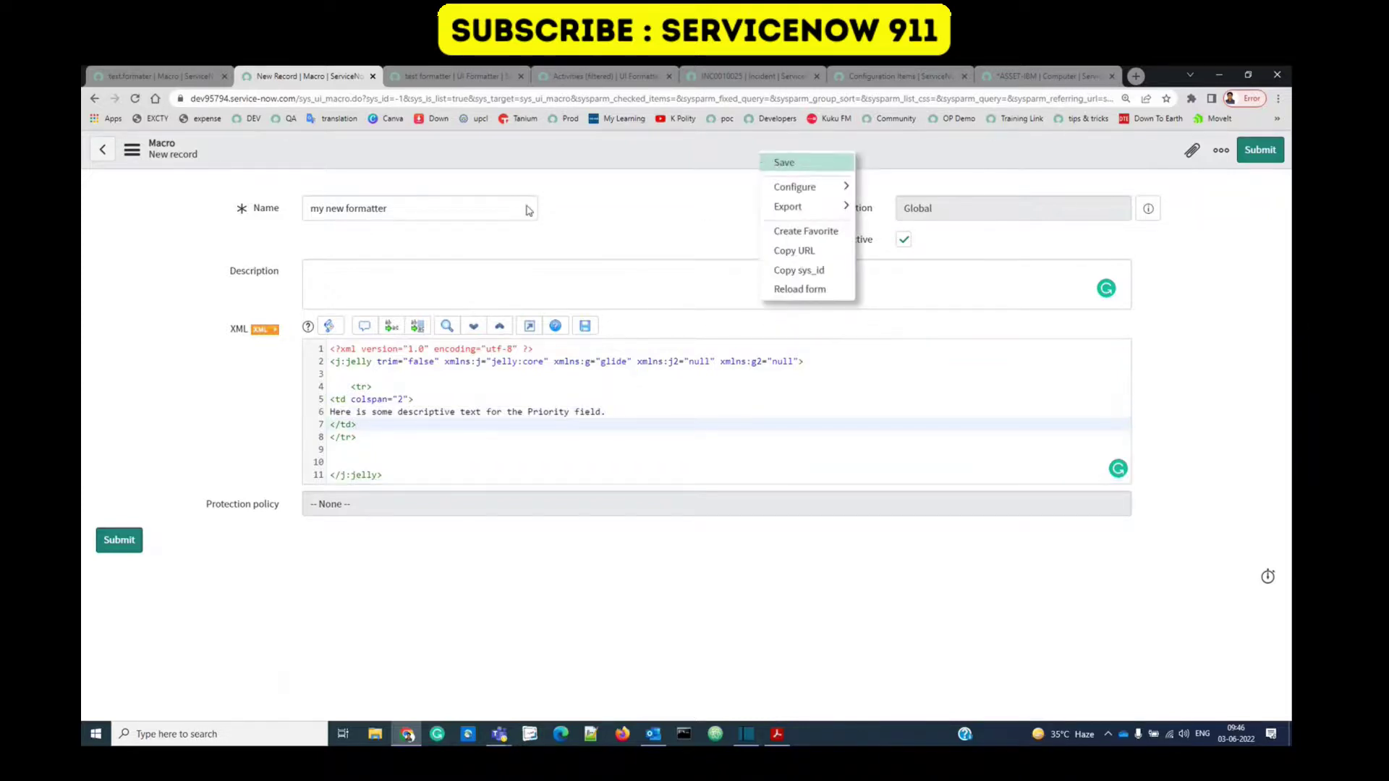
{"action": "left_click", "coordinate": [772, 161]}
{"action": "double_click", "coordinate": [406, 208]}
{"action": "triple_click", "coordinate": [406, 208]}
{"action": "key", "text": "ctrl+c"}
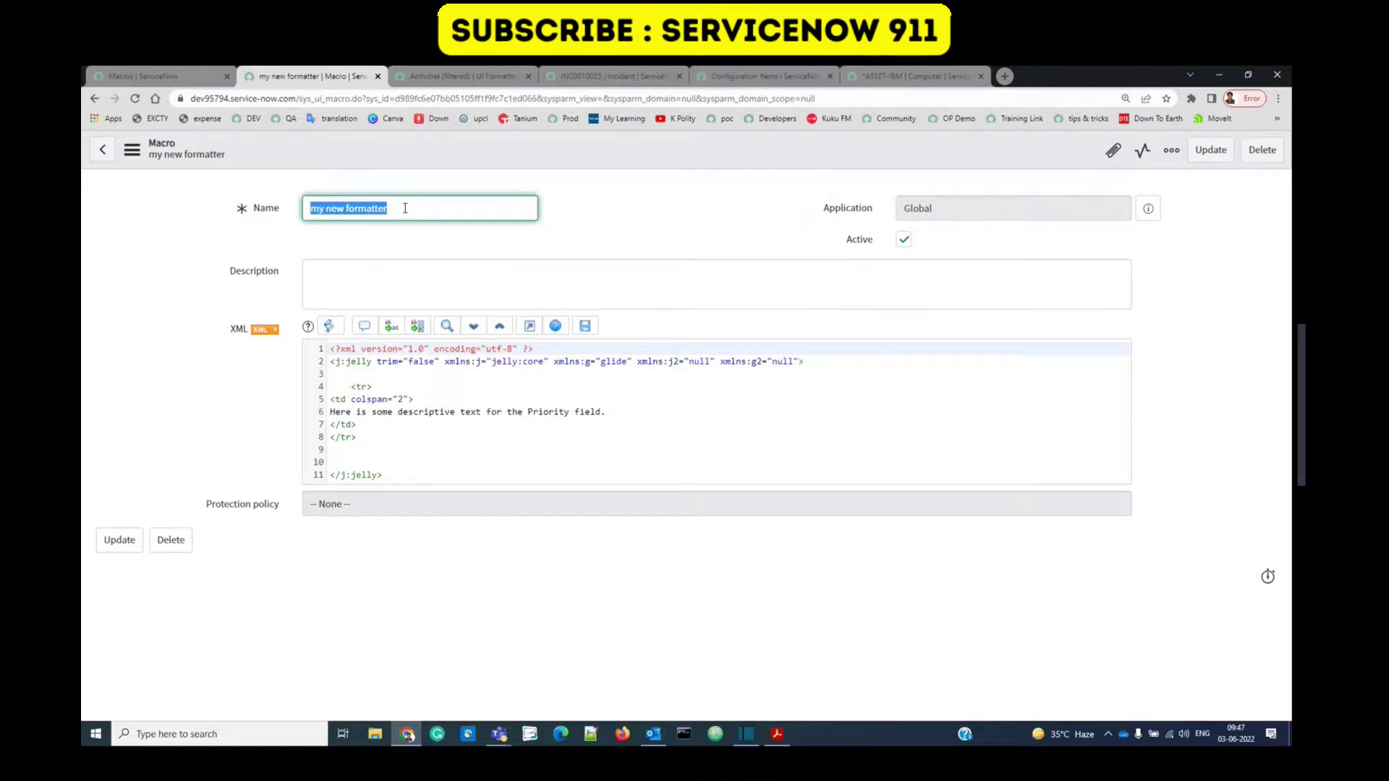
Step: In the Activities (filtered) formatter, set Table to Incident and Formatter to my new formatter
{"action": "left_click", "coordinate": [463, 76]}
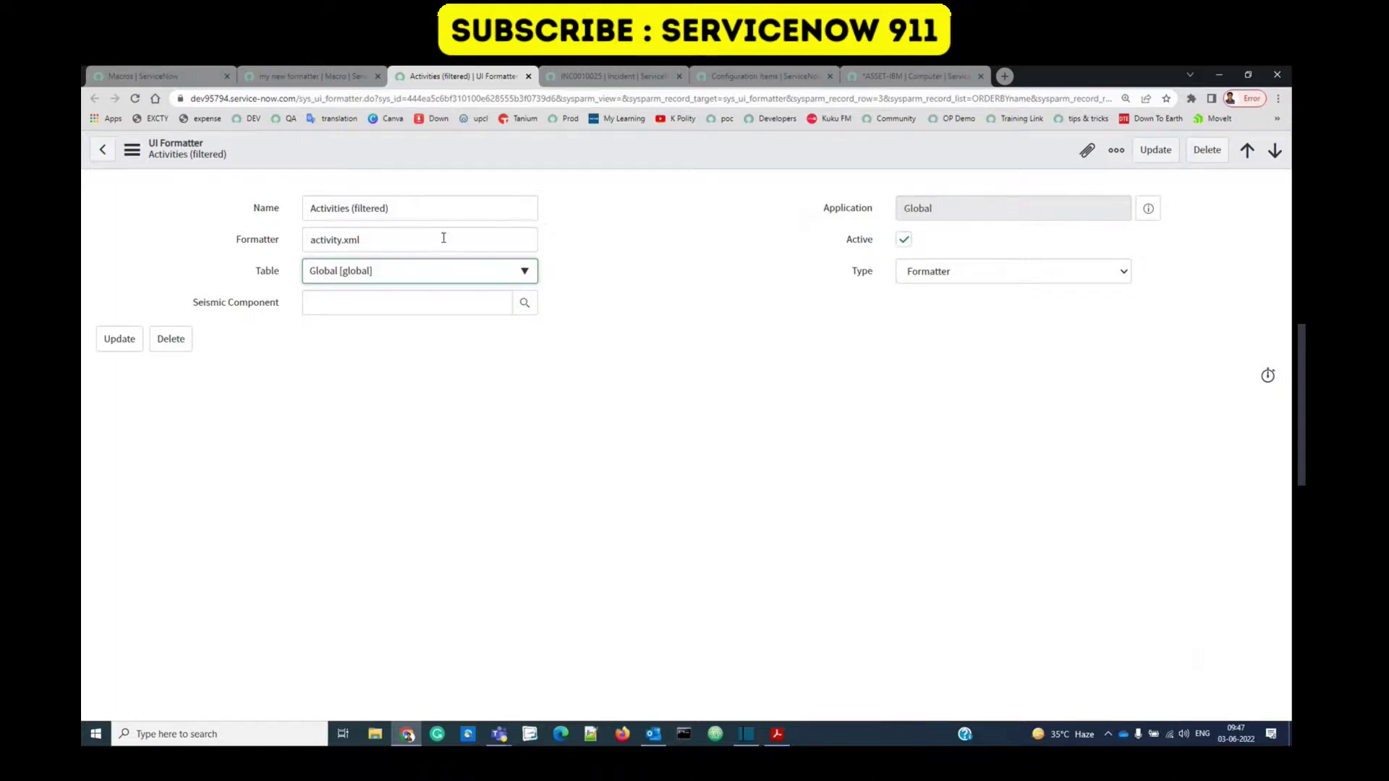
{"action": "left_click", "coordinate": [436, 280]}
{"action": "type", "text": "incident"}
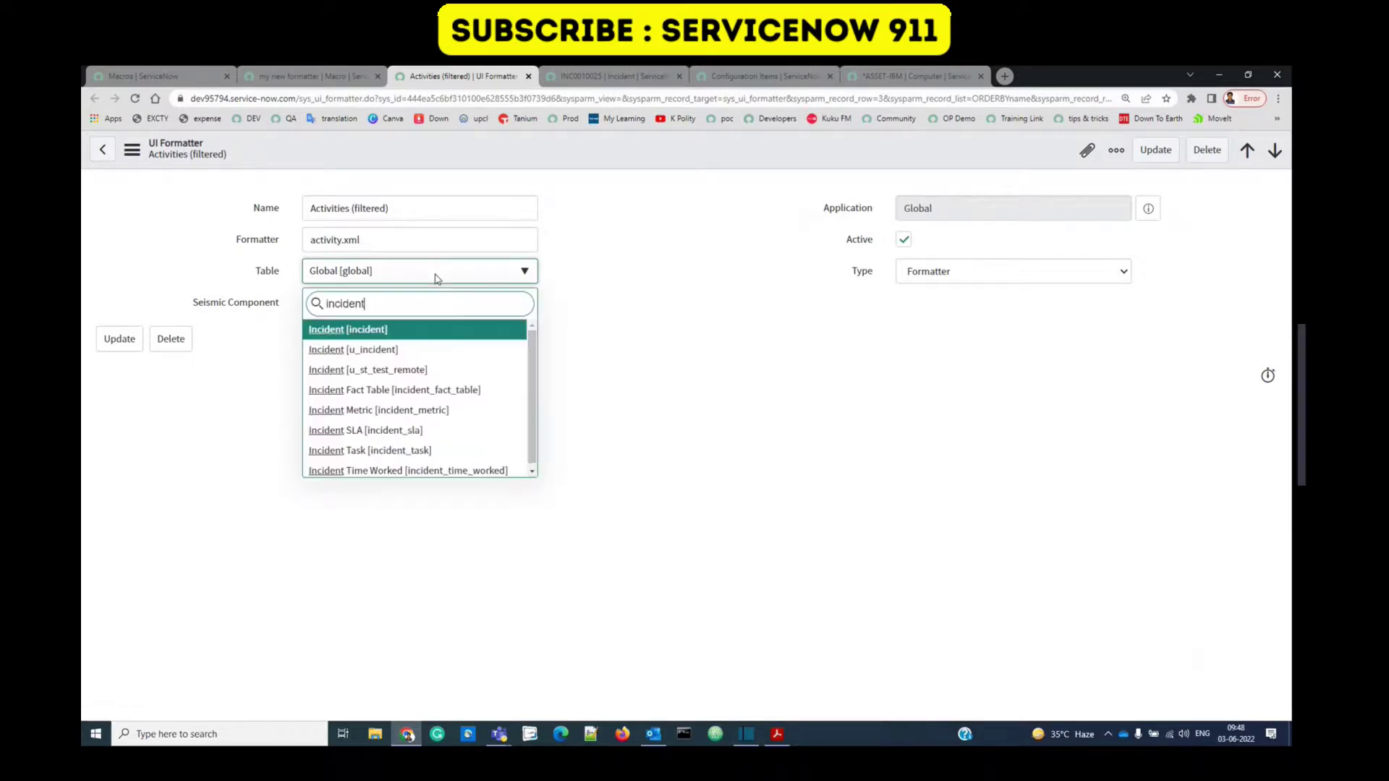
{"action": "left_click", "coordinate": [420, 335]}
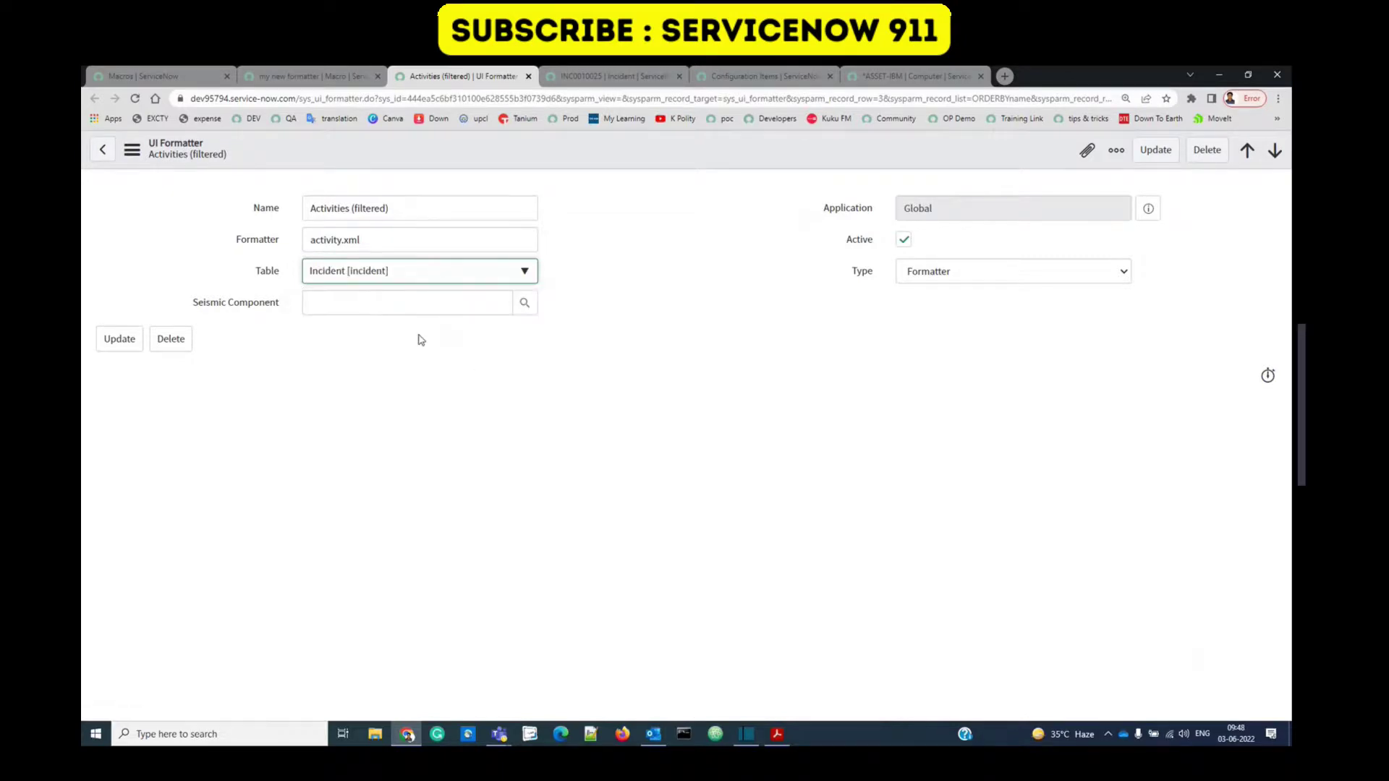
{"action": "triple_click", "coordinate": [398, 243]}
{"action": "key", "text": "ctrl+v"}
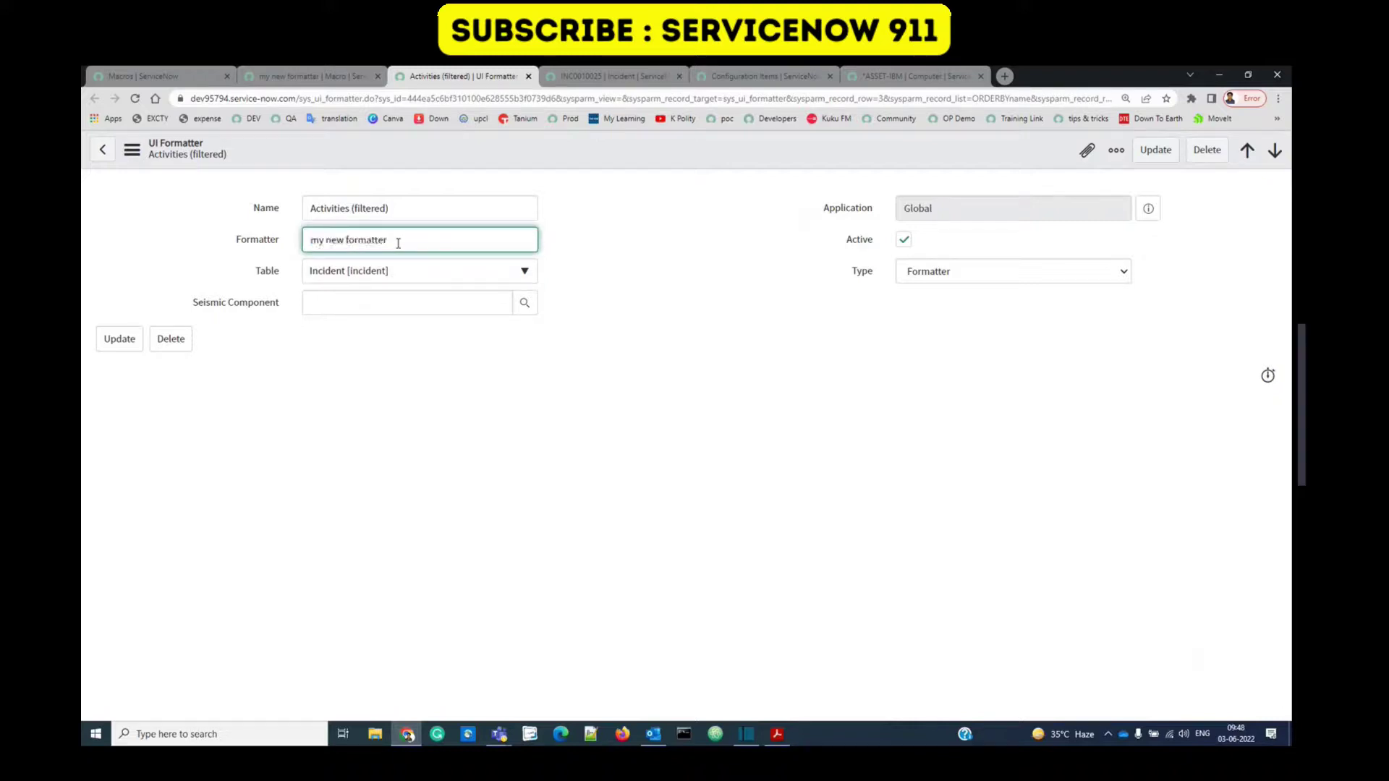
Step: Rename it 'New formatter' and save it as a new record with Insert and Stay
{"action": "triple_click", "coordinate": [402, 209]}
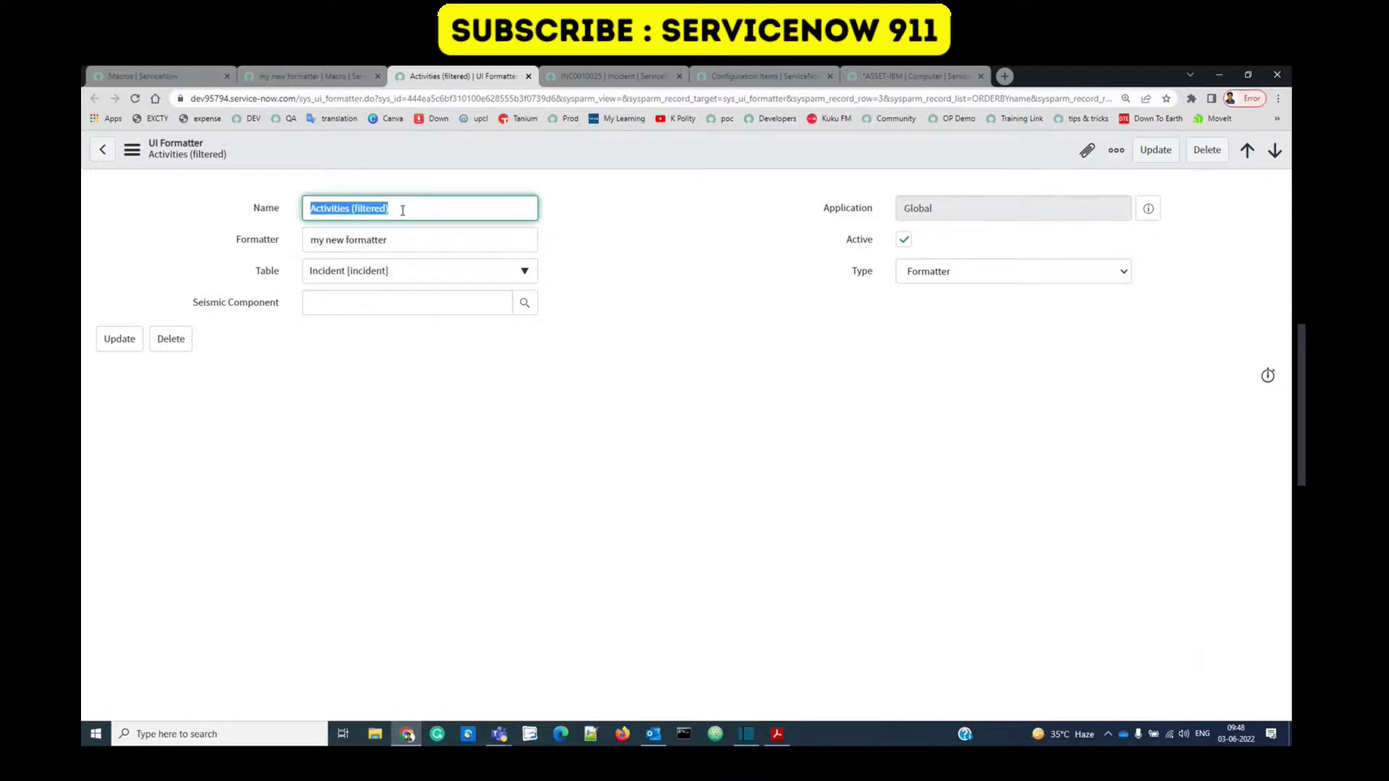
{"action": "type", "text": "New formatter"}
{"action": "key", "text": "Tab"}
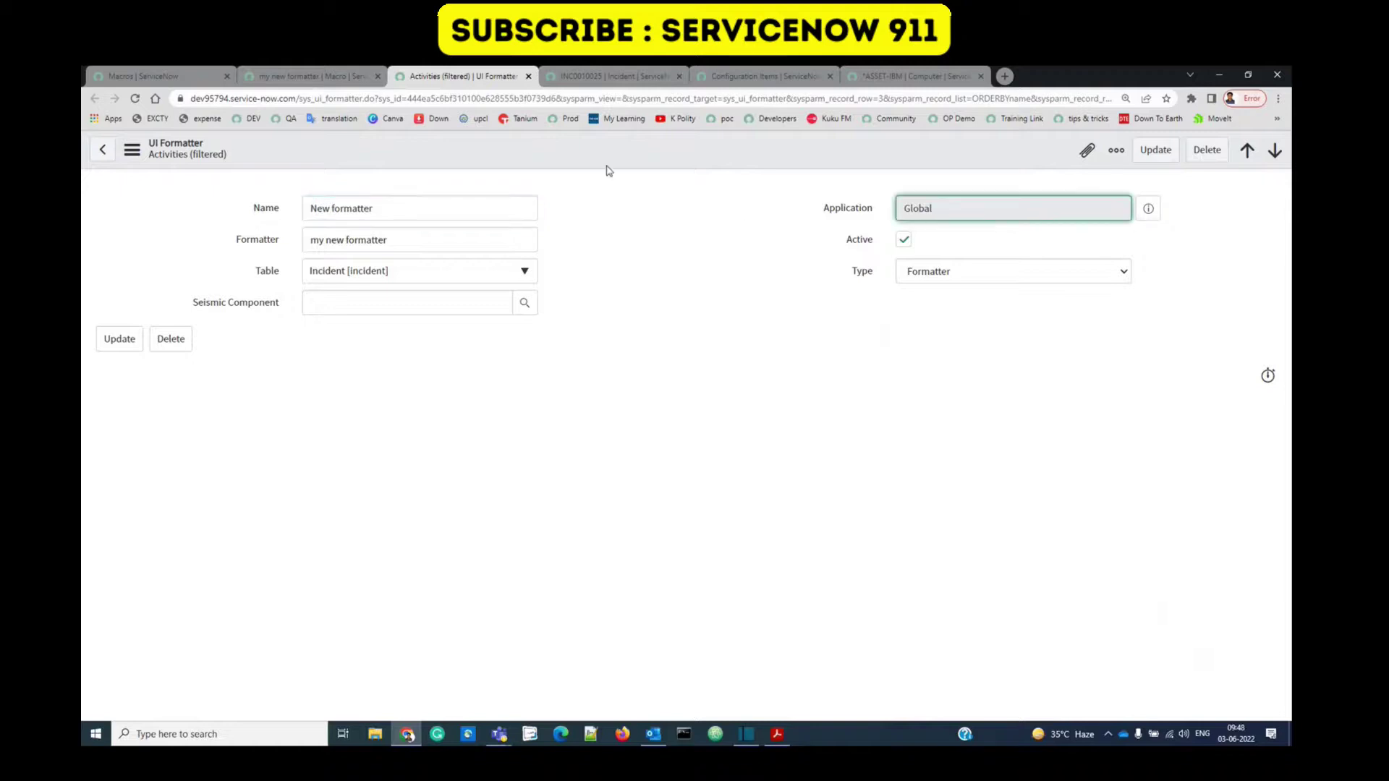
{"action": "right_click", "coordinate": [585, 149]}
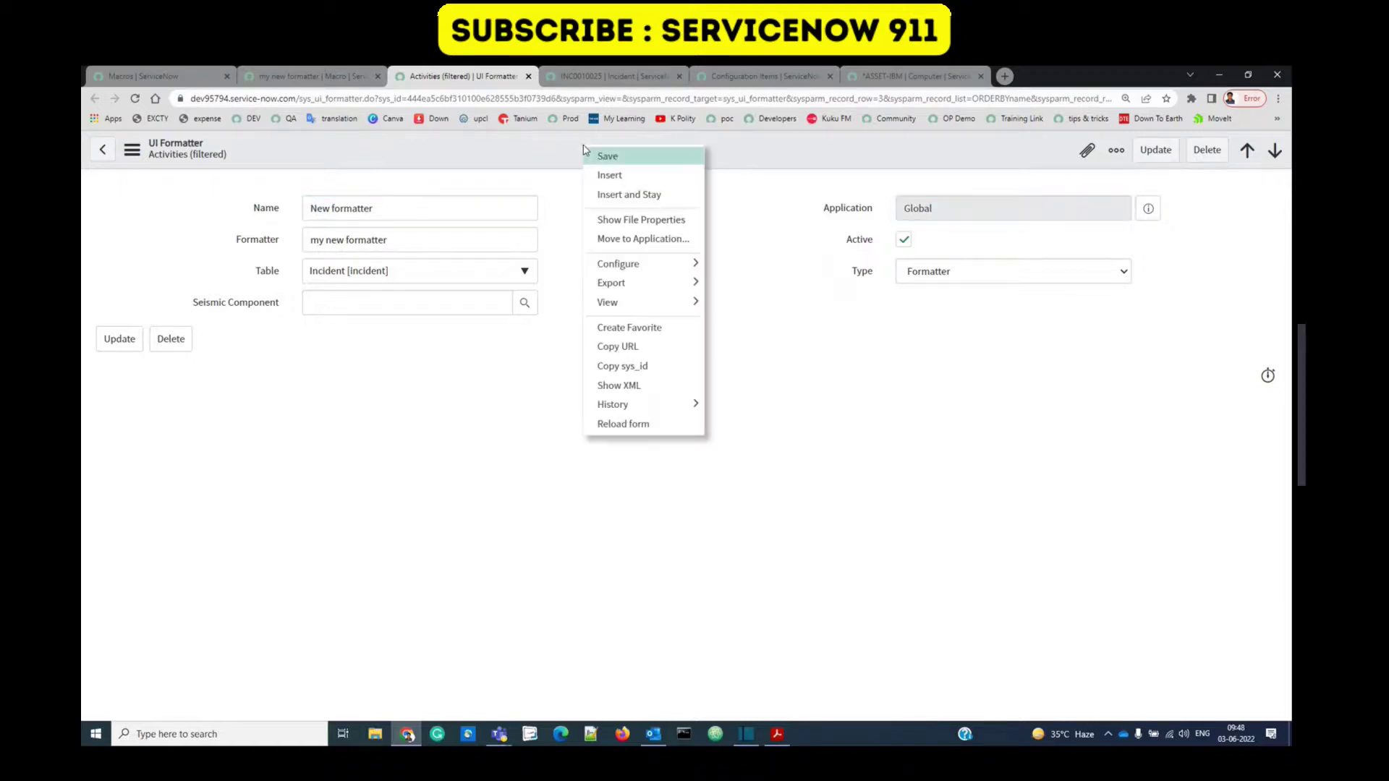
{"action": "left_click", "coordinate": [622, 196]}
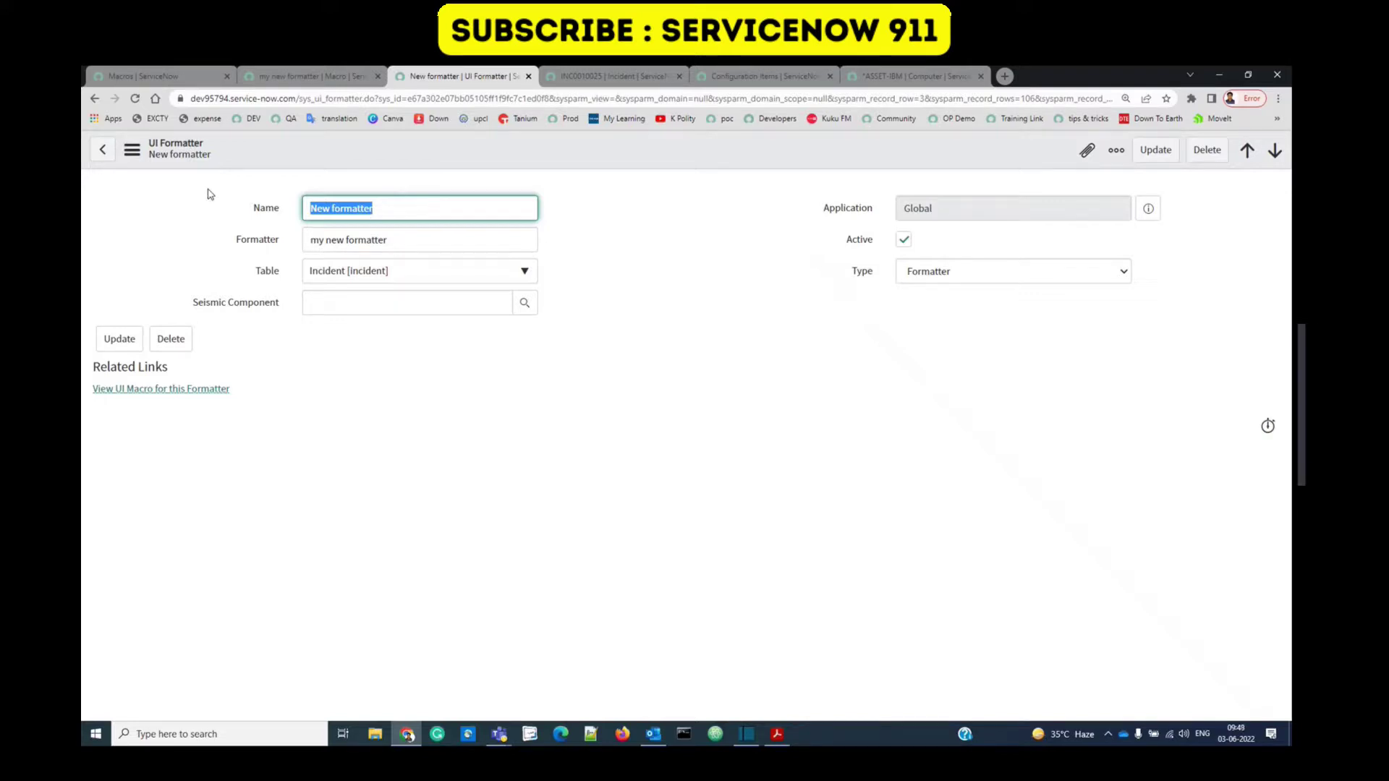
{"action": "left_click", "coordinate": [633, 225]}
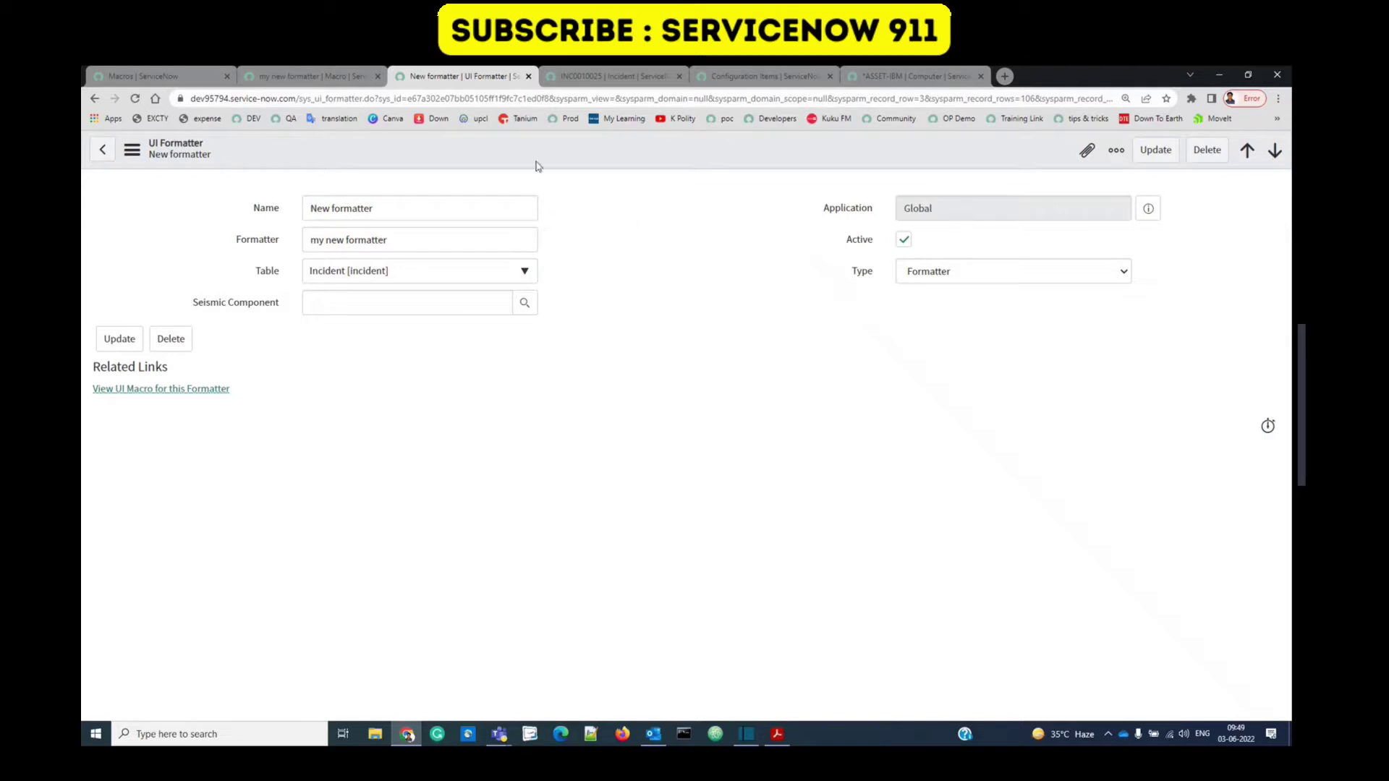
Step: Reload the INC0010025 incident form
{"action": "left_click", "coordinate": [615, 77]}
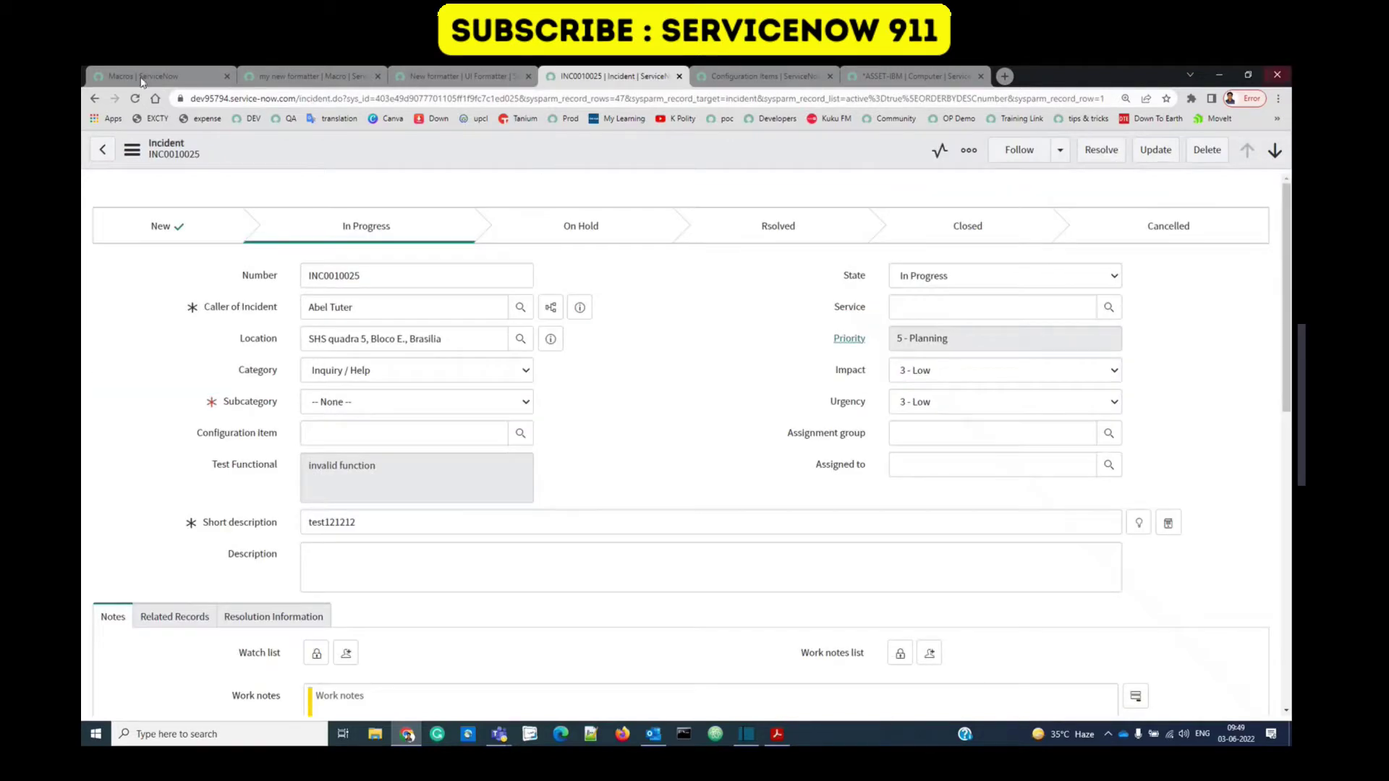
{"action": "right_click", "coordinate": [310, 153]}
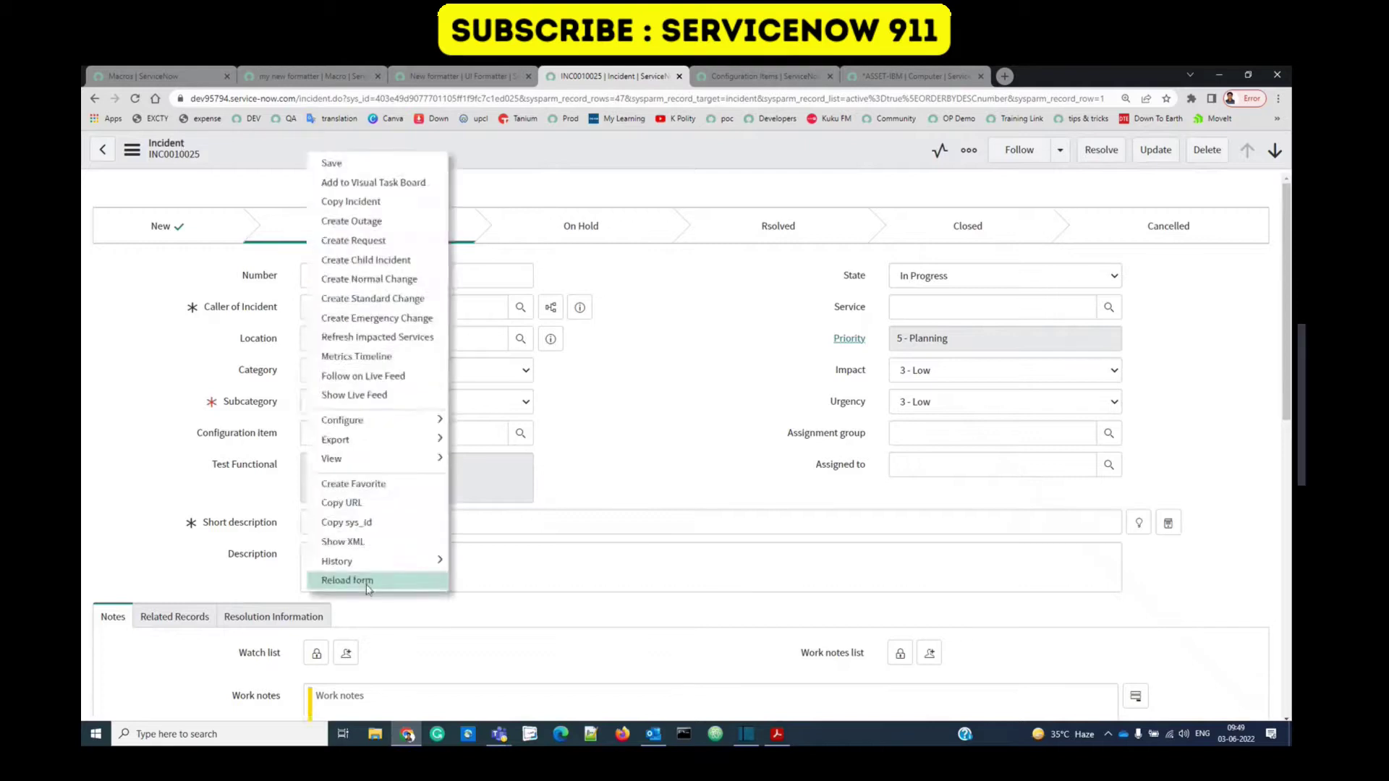
{"action": "left_click", "coordinate": [365, 582]}
Step: Add New formatter after Priority in the Incident form layout and save it
{"action": "right_click", "coordinate": [425, 150]}
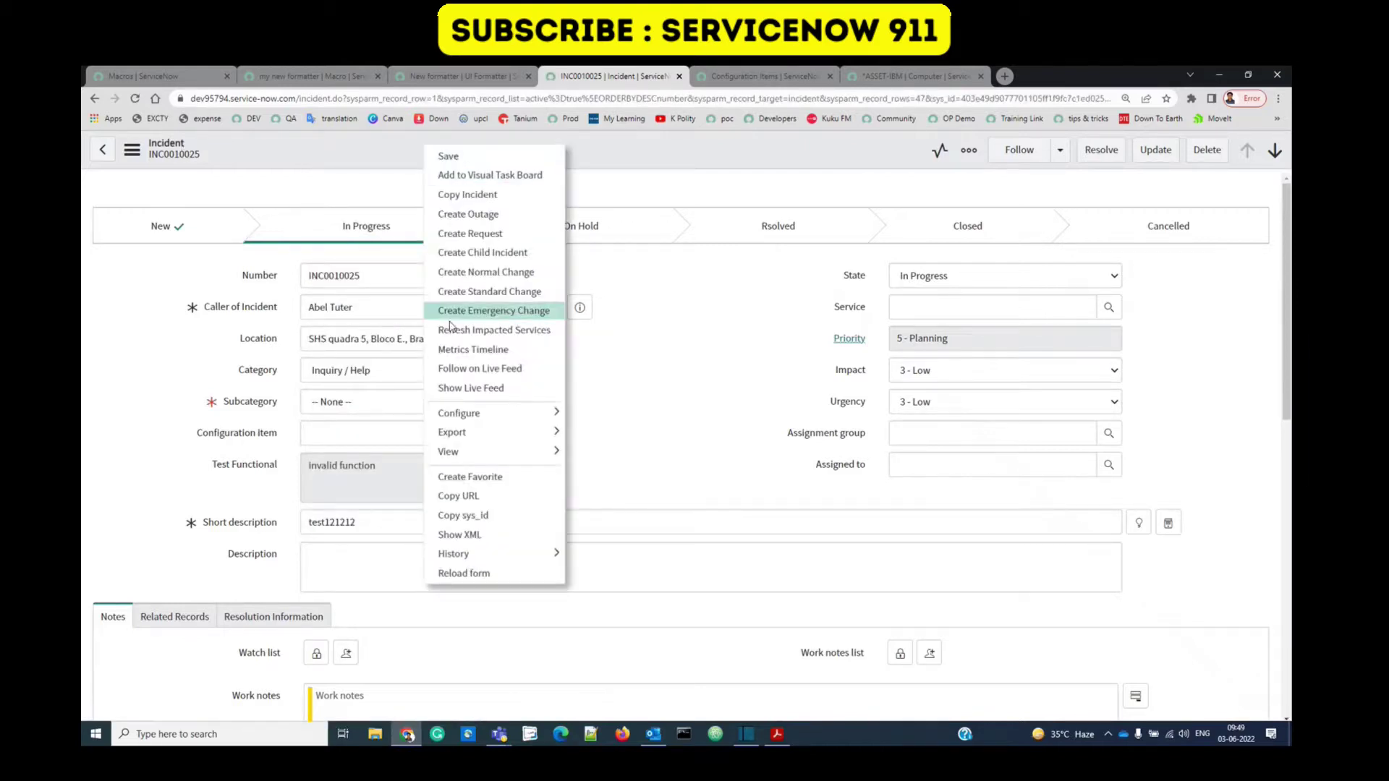
{"action": "mouse_move", "coordinate": [506, 412]}
{"action": "left_click", "coordinate": [590, 434]}
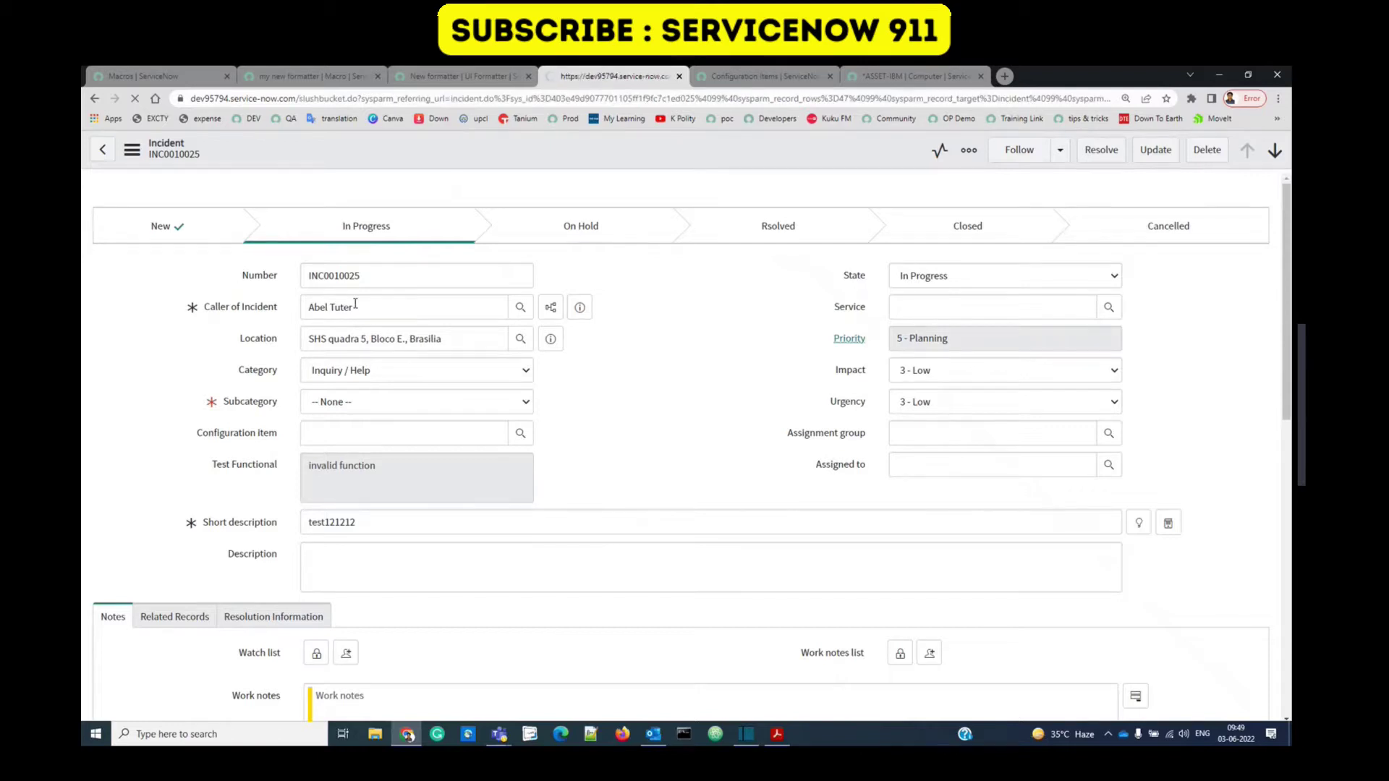
{"action": "left_click", "coordinate": [454, 358]}
{"action": "key", "text": "n"}
{"action": "key", "text": "e"}
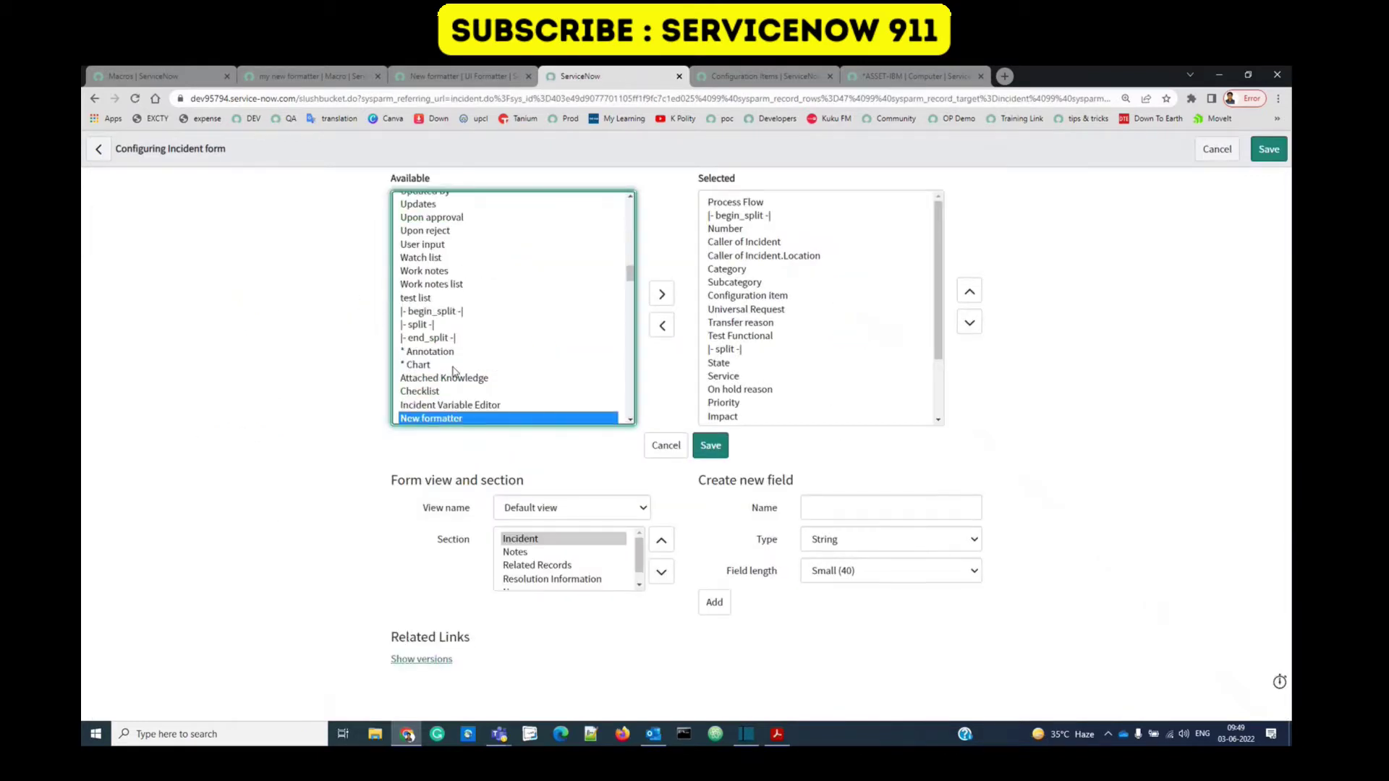
{"action": "scroll", "coordinate": [448, 391], "scroll_direction": "down", "scroll_amount": 2}
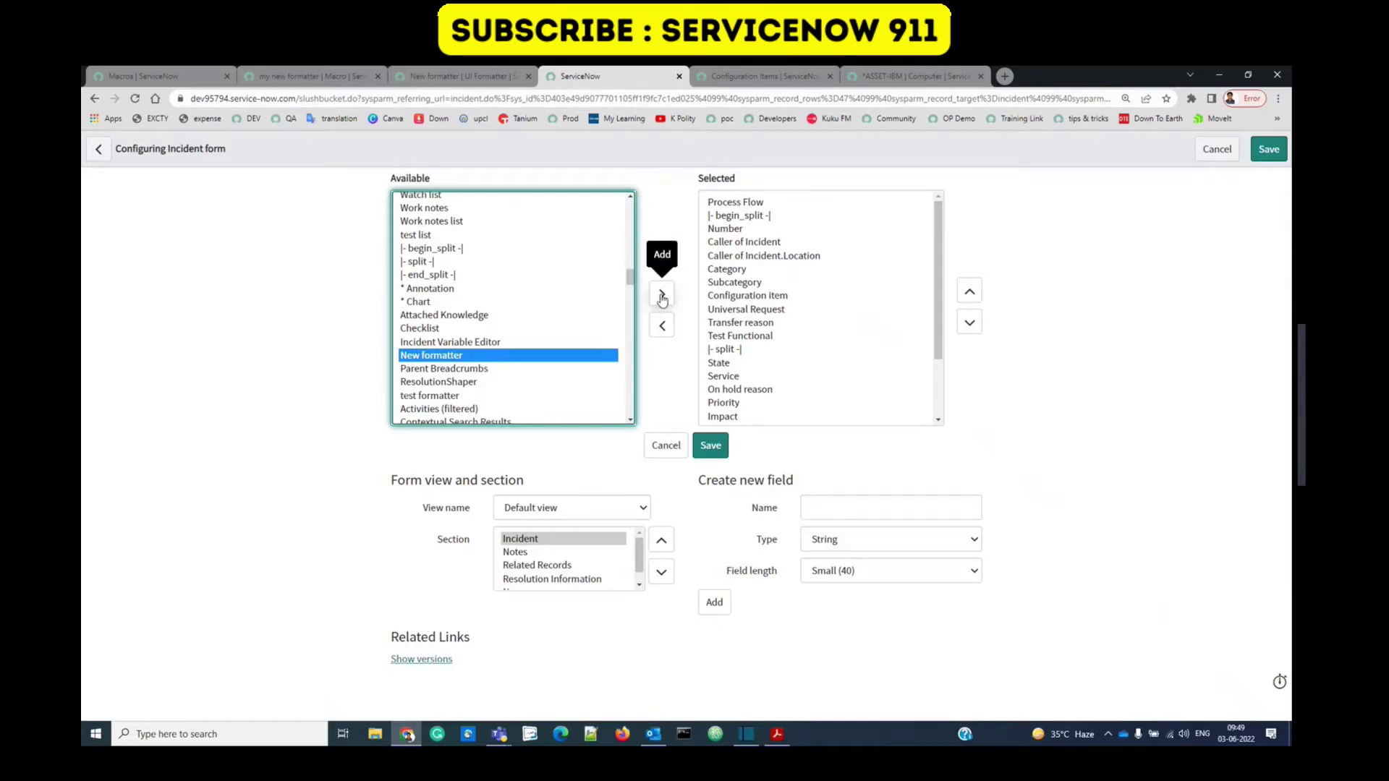
{"action": "left_click", "coordinate": [661, 297]}
{"action": "scroll", "coordinate": [771, 397], "scroll_direction": "down", "scroll_amount": 1}
{"action": "left_click", "coordinate": [713, 446]}
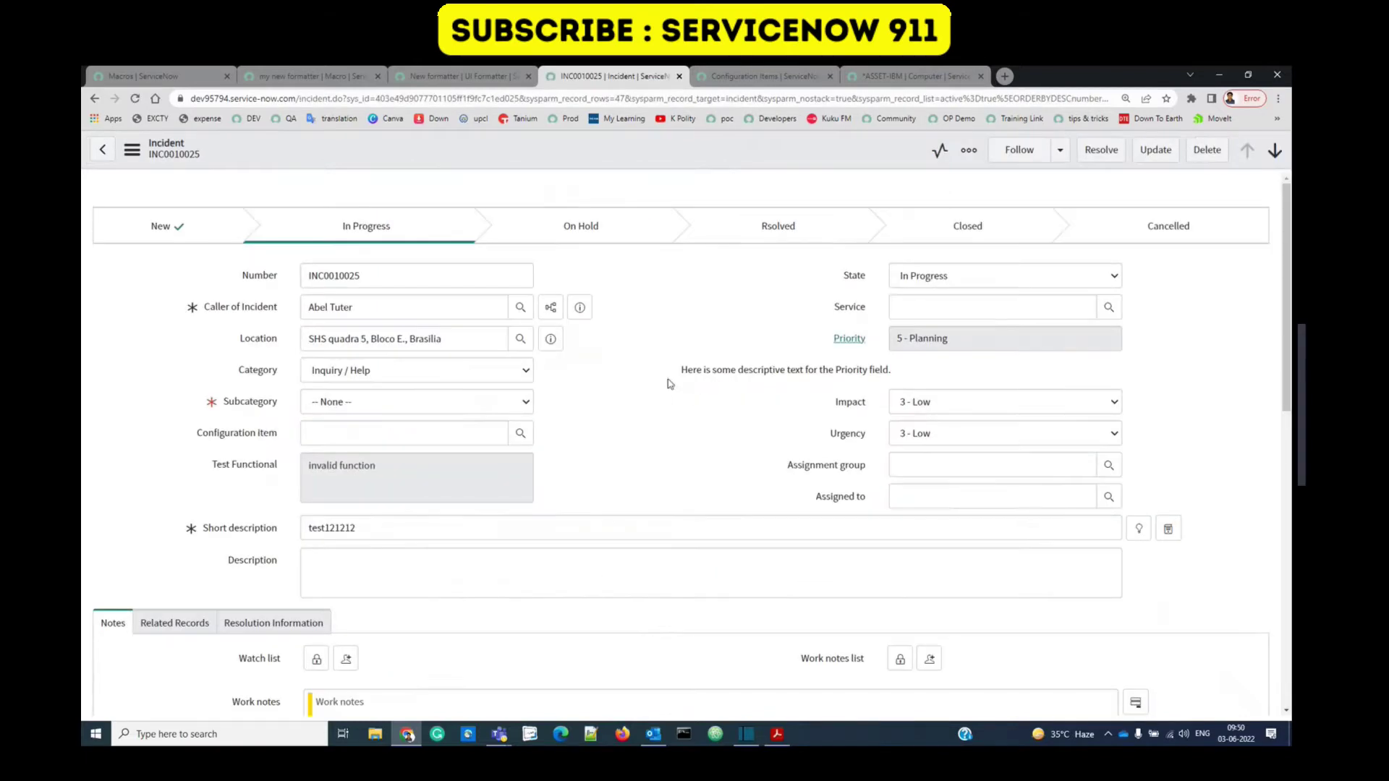
{"action": "left_click_drag", "start_coordinate": [681, 370], "coordinate": [897, 374]}
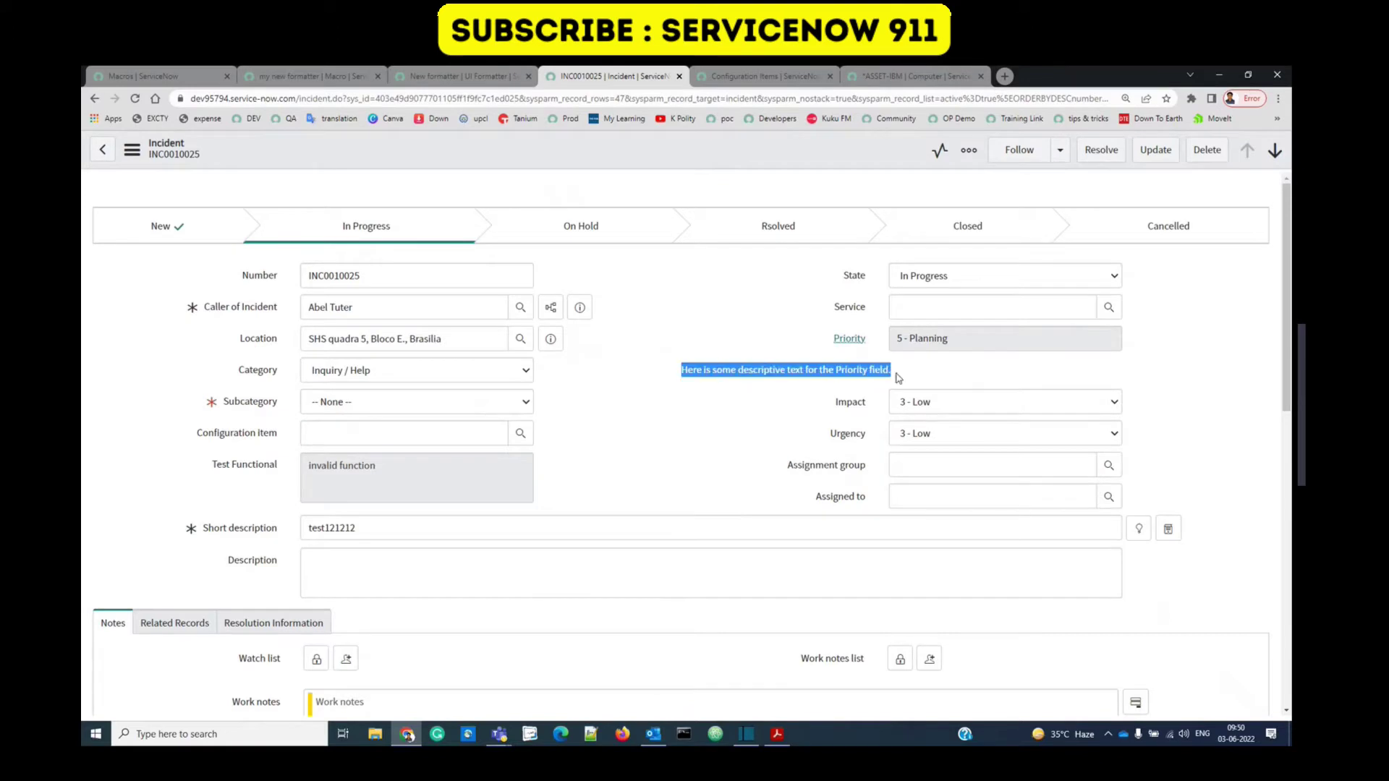
{"action": "left_click", "coordinate": [673, 394]}
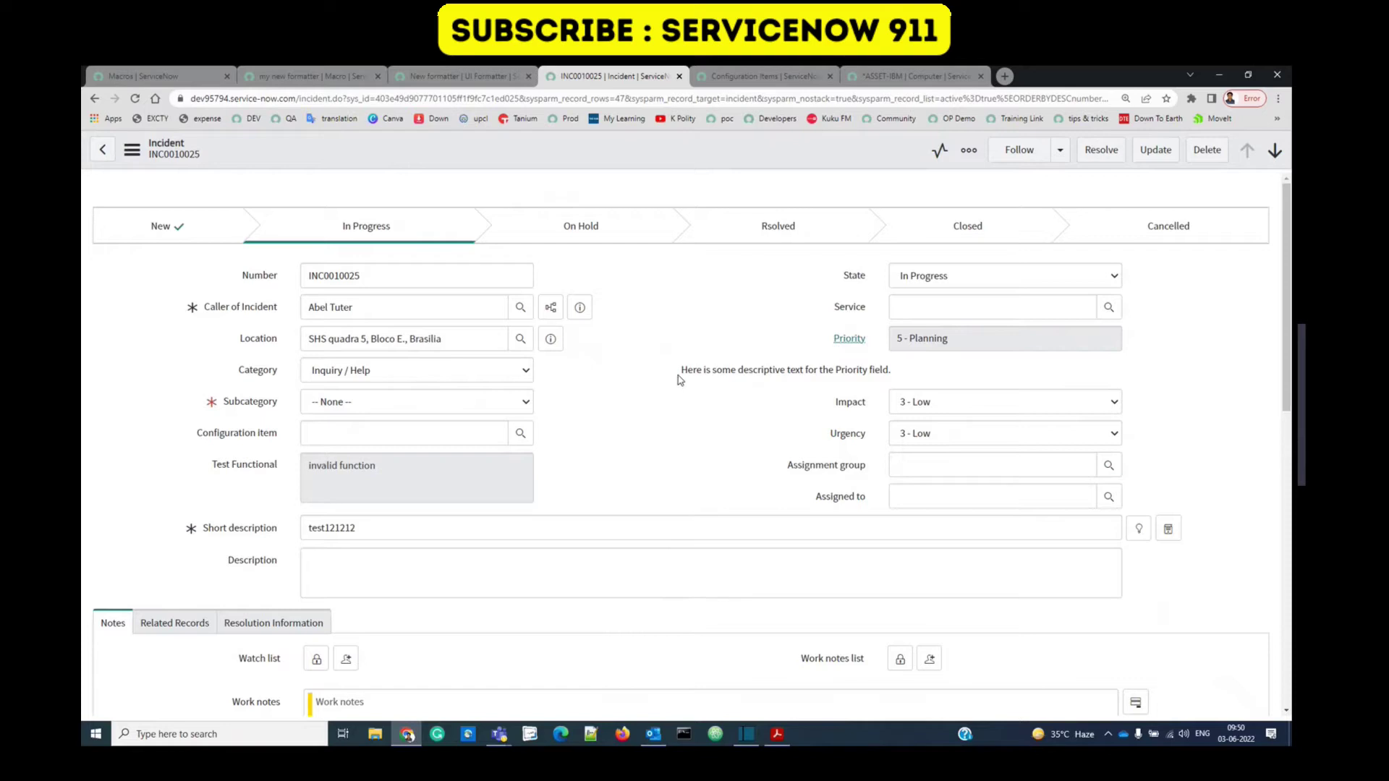
{"action": "left_click_drag", "start_coordinate": [680, 369], "coordinate": [895, 380]}
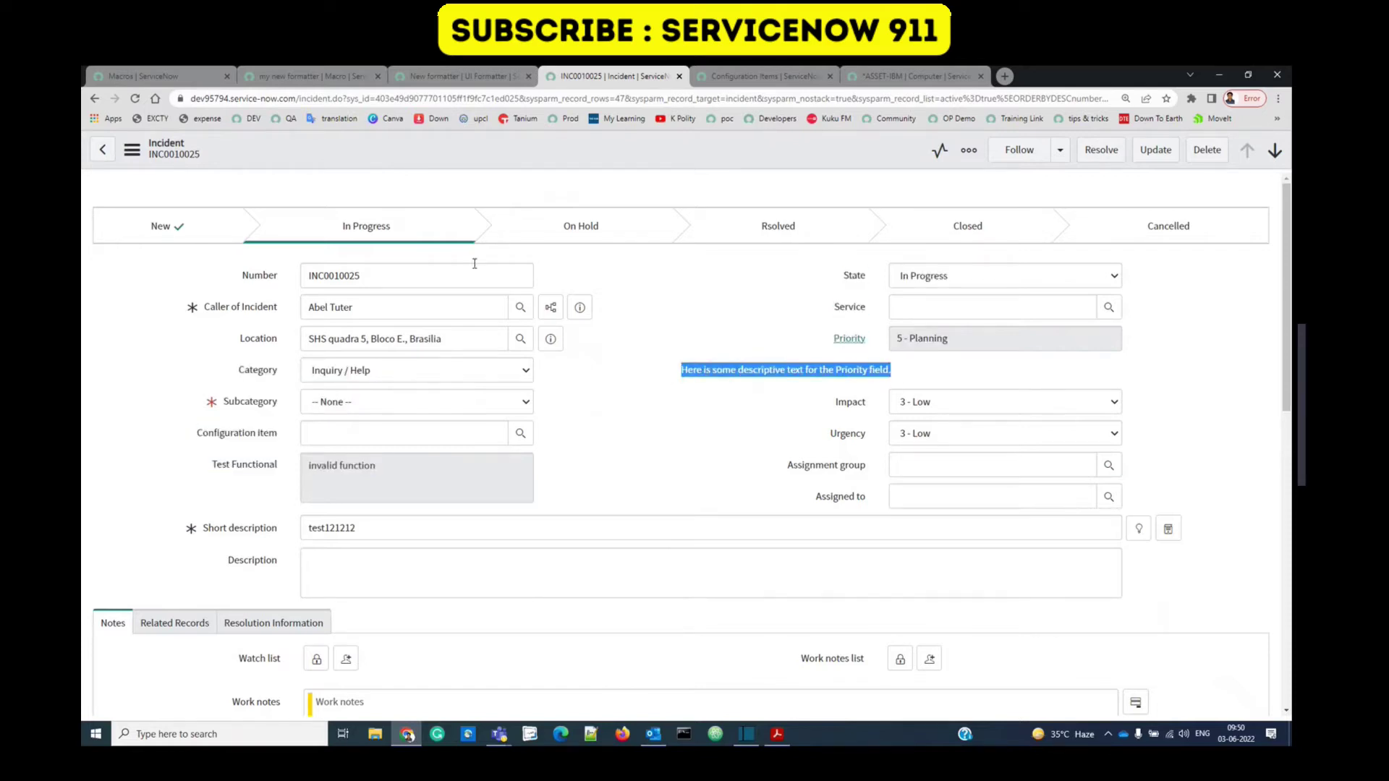
{"action": "left_click", "coordinate": [340, 79]}
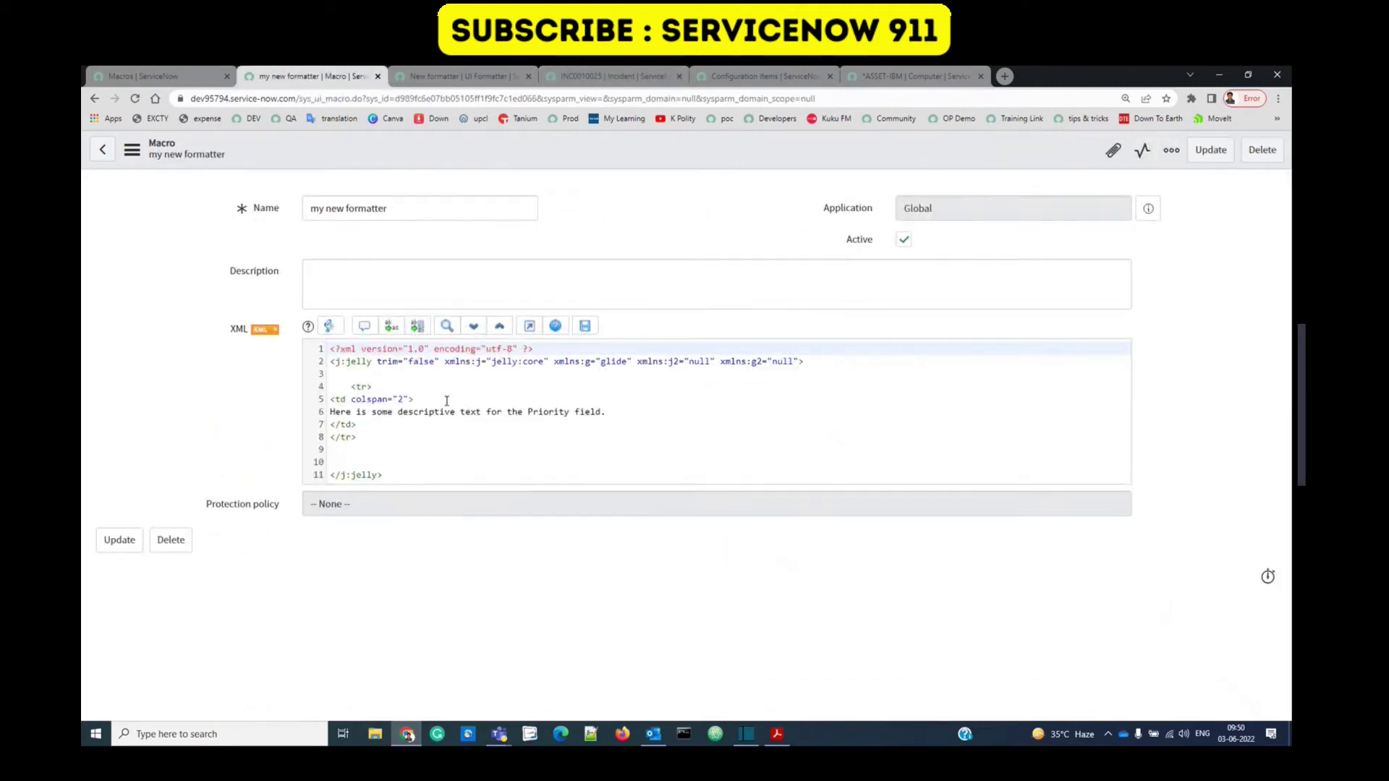
{"action": "left_click_drag", "start_coordinate": [410, 437], "coordinate": [329, 387]}
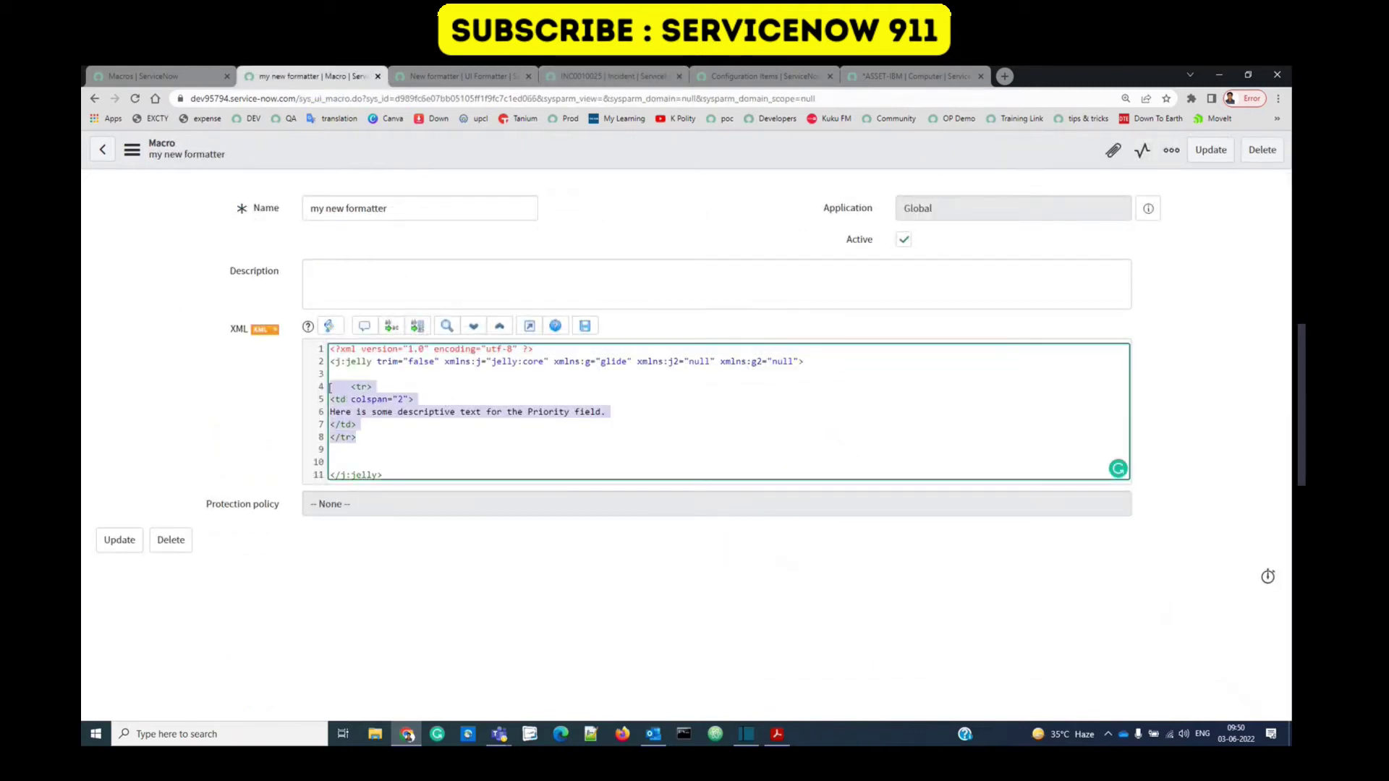